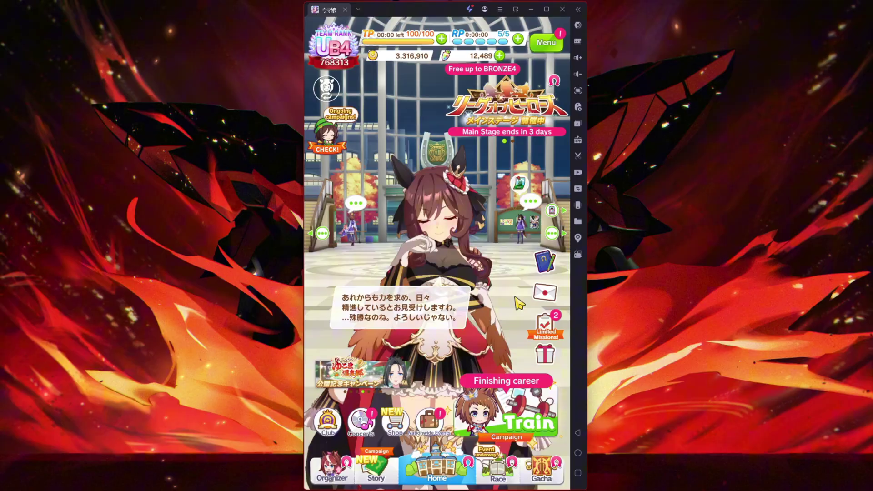
Step: Open the game's main menu and go into the Data Link options
{"action": "left_click", "coordinate": [547, 43]}
{"action": "left_click_drag", "start_coordinate": [486, 365], "coordinate": [475, 214]}
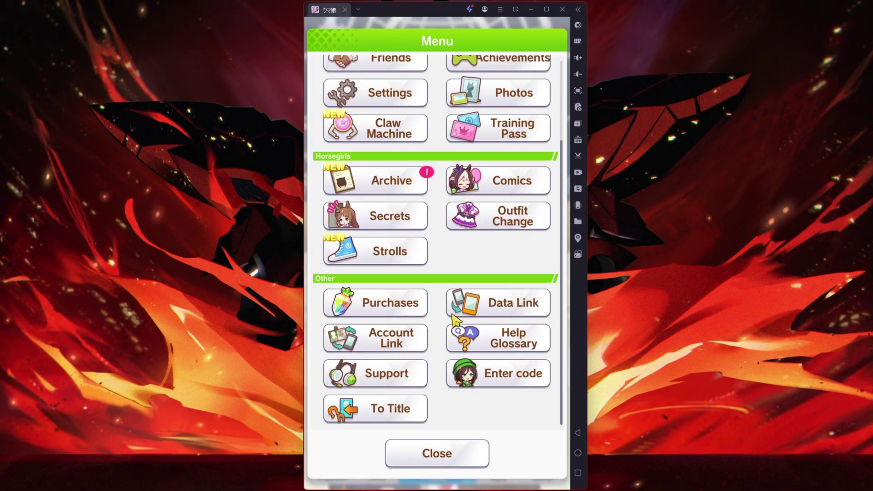
{"action": "left_click", "coordinate": [526, 313]}
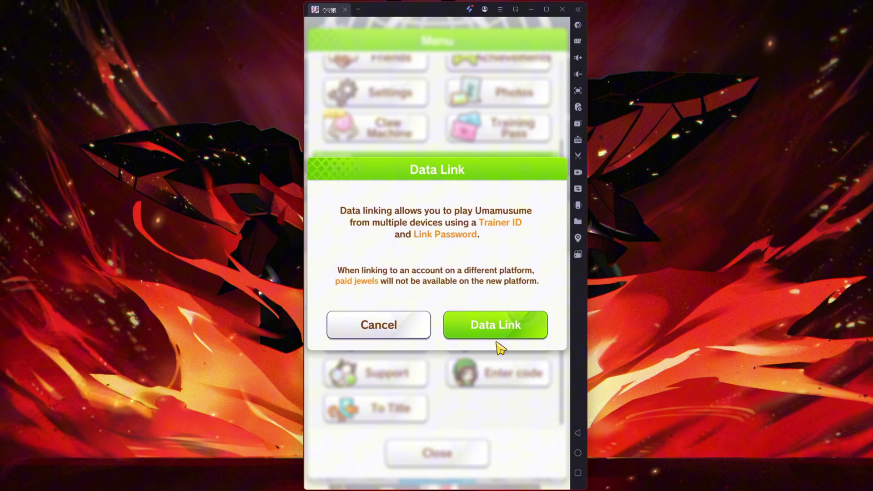
{"action": "left_click", "coordinate": [511, 334]}
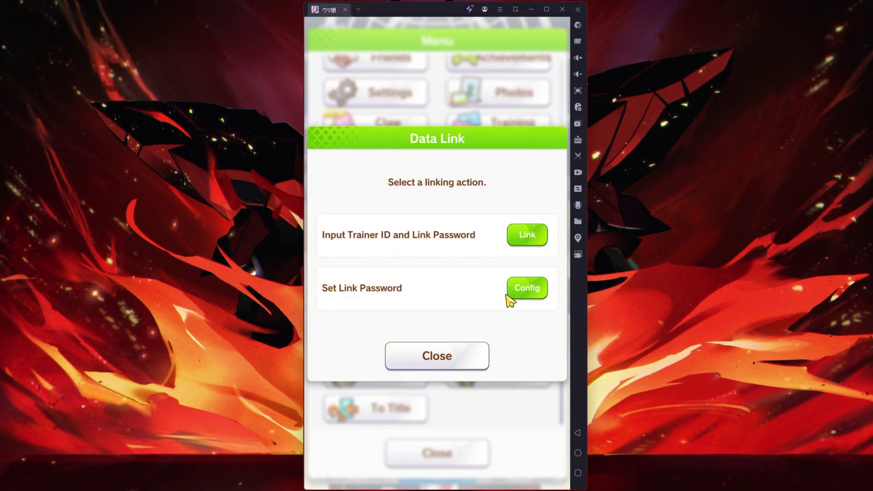
Step: Start a link password, tick the privacy policy box, then cancel and close Data Link
{"action": "left_click", "coordinate": [528, 291]}
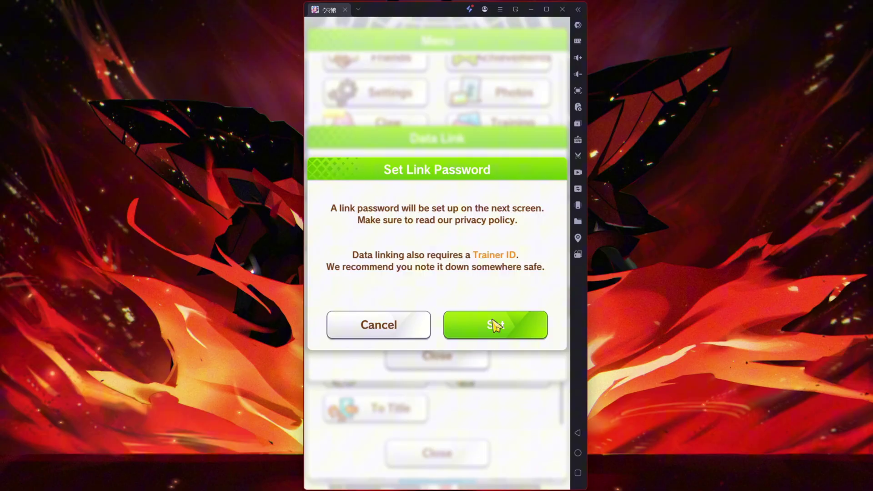
{"action": "left_click", "coordinate": [512, 331]}
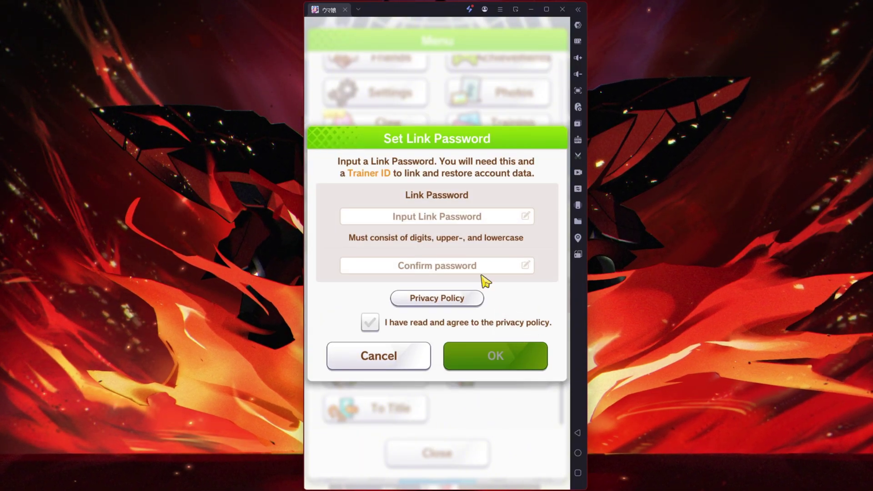
{"action": "left_click", "coordinate": [368, 319]}
{"action": "left_click", "coordinate": [383, 355]}
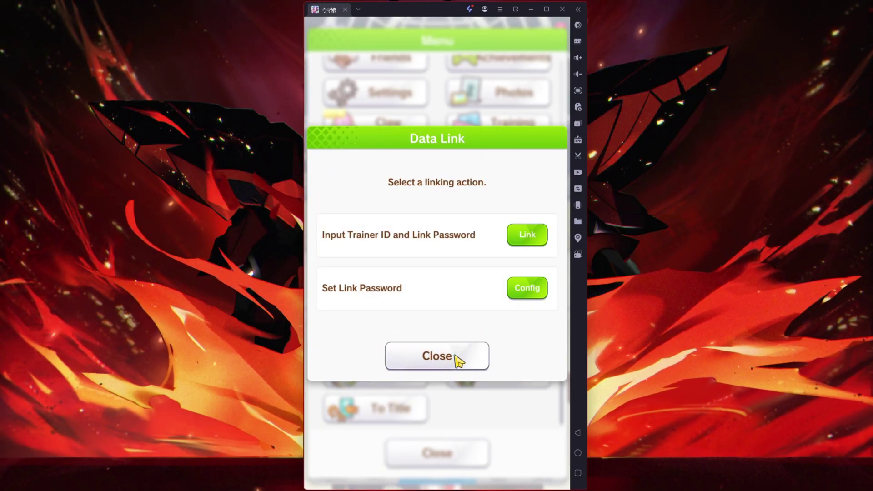
{"action": "left_click", "coordinate": [467, 364]}
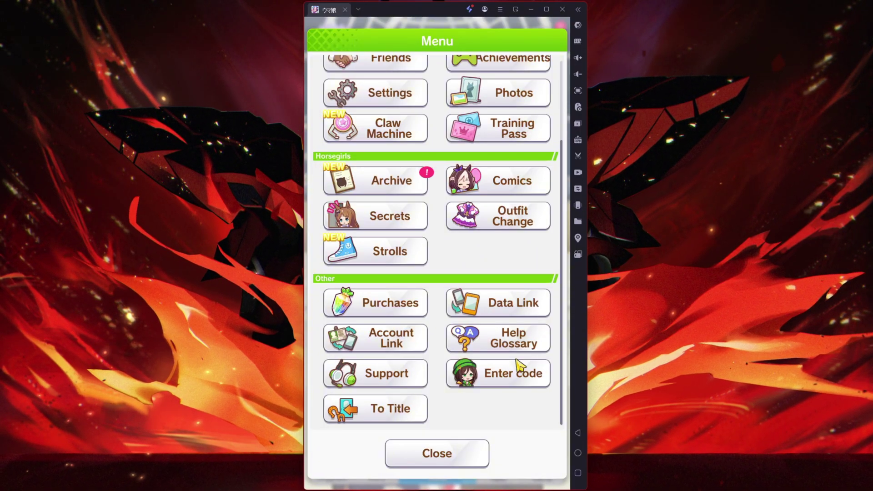
Step: Minimise Uma Musume and switch to the UM:PD TUTORIAL emulator instance from LDMultiPlayer
{"action": "left_click", "coordinate": [564, 480]}
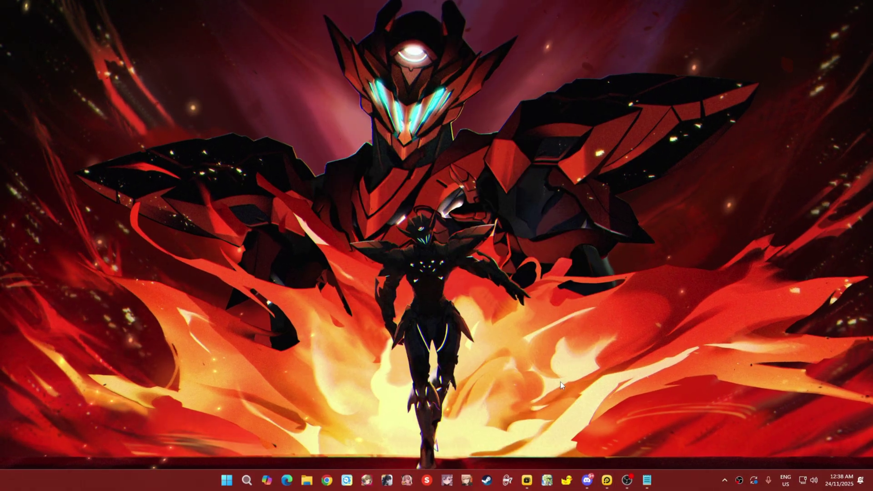
{"action": "left_click", "coordinate": [565, 481]}
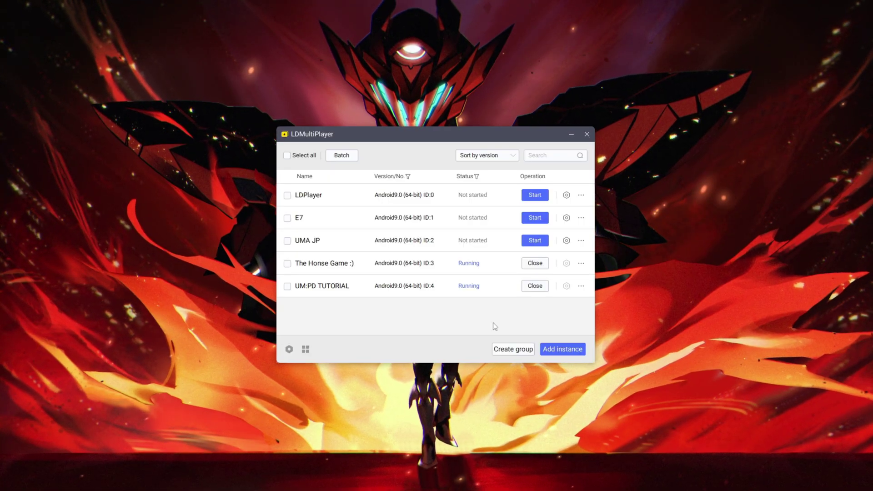
{"action": "key", "text": "alt+Tab"}
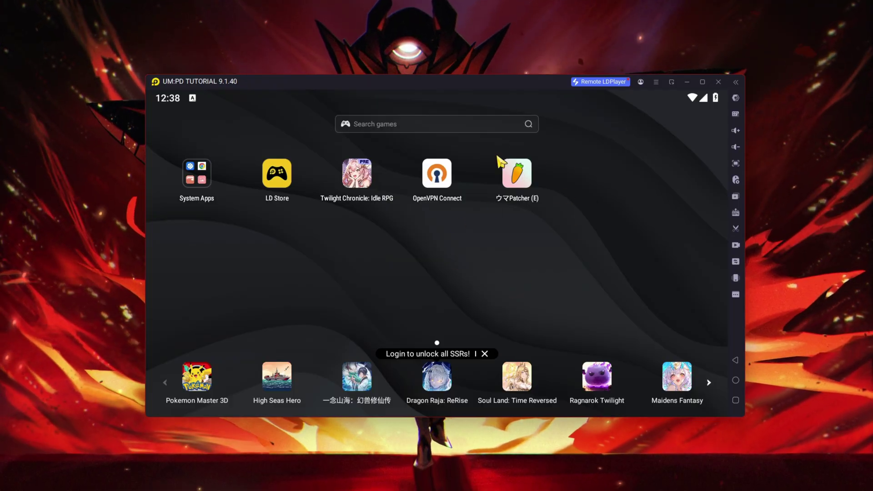
Step: Open Chrome from System Apps, switch to the Qoopy tab and look up game ID 6172
{"action": "left_click", "coordinate": [200, 166]}
{"action": "left_click", "coordinate": [236, 195]}
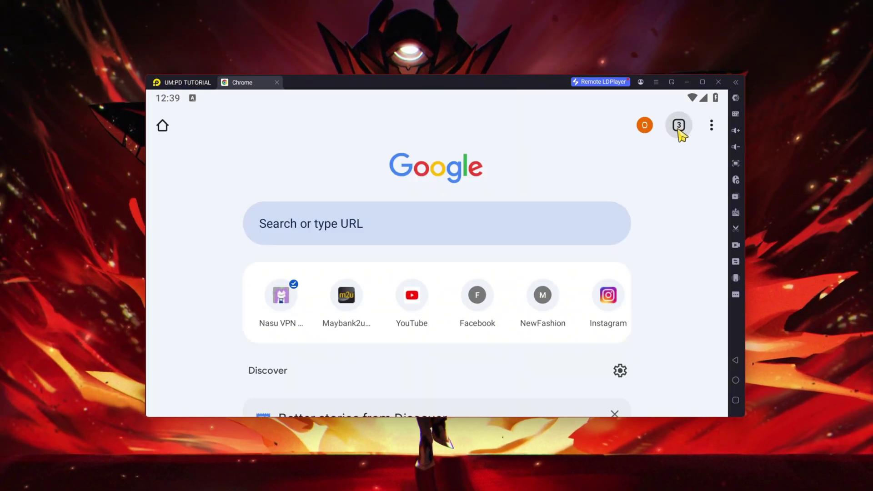
{"action": "left_click", "coordinate": [678, 125]}
{"action": "left_click", "coordinate": [454, 173]}
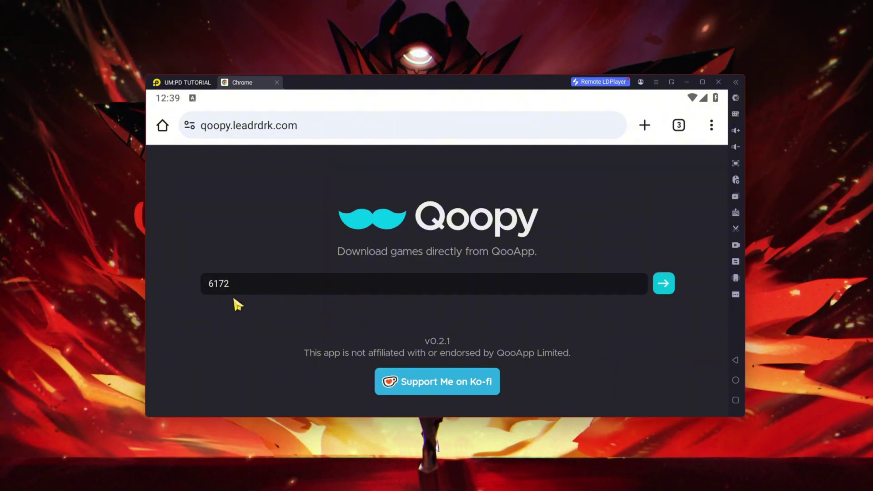
{"action": "left_click", "coordinate": [665, 284]}
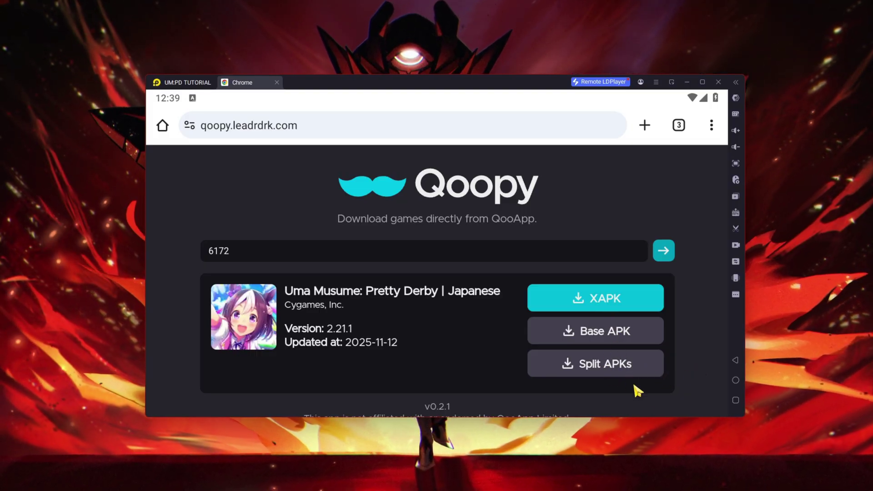
{"action": "left_click", "coordinate": [645, 370]}
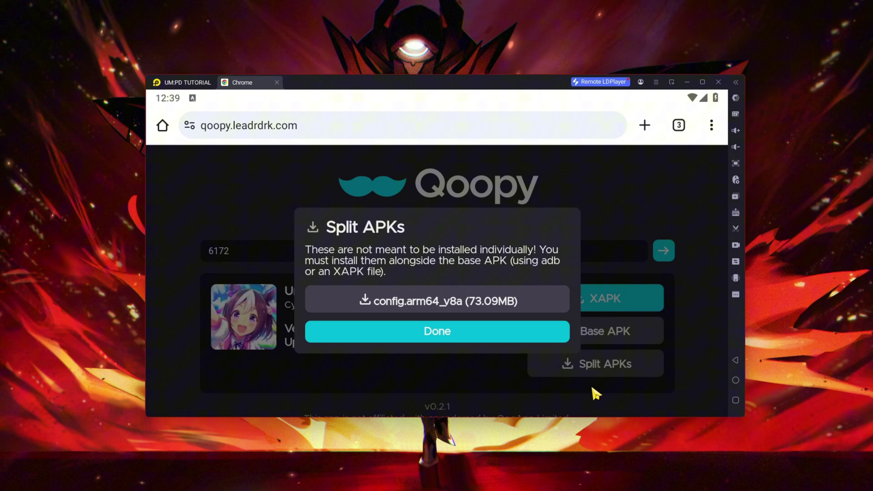
{"action": "left_click", "coordinate": [515, 306]}
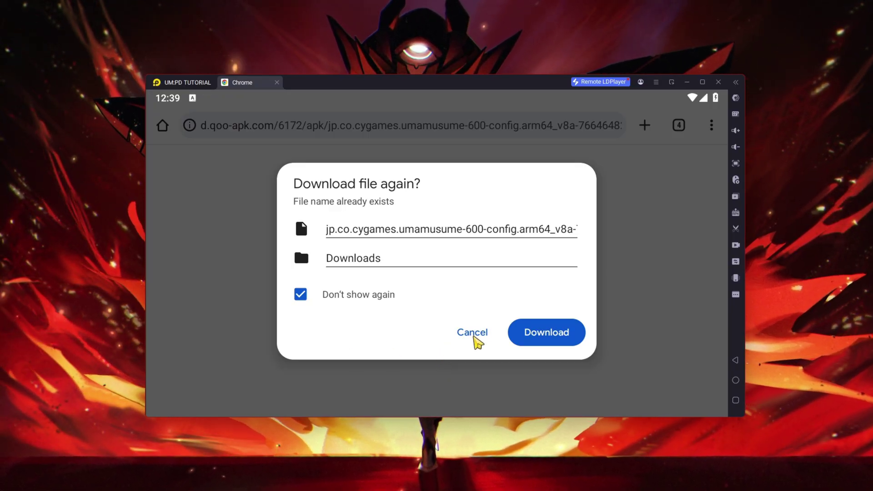
{"action": "left_click", "coordinate": [474, 340]}
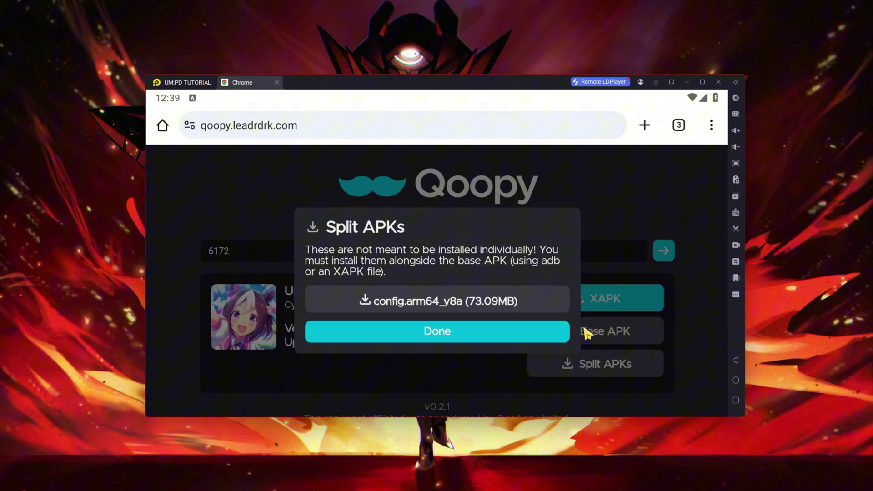
{"action": "left_click", "coordinate": [453, 341]}
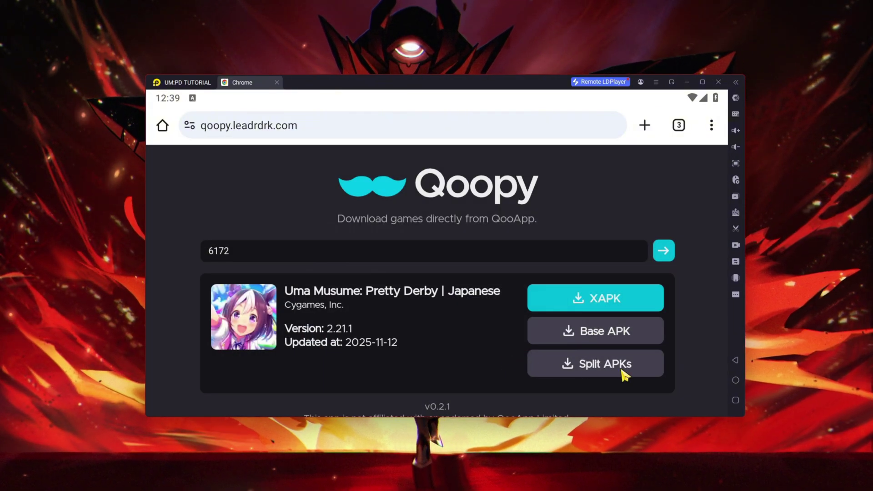
{"action": "left_click", "coordinate": [617, 338]}
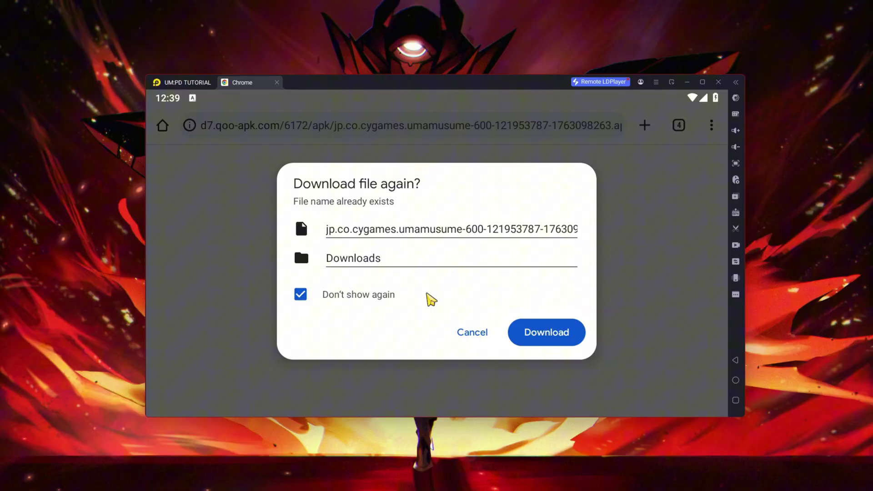
{"action": "left_click", "coordinate": [466, 333]}
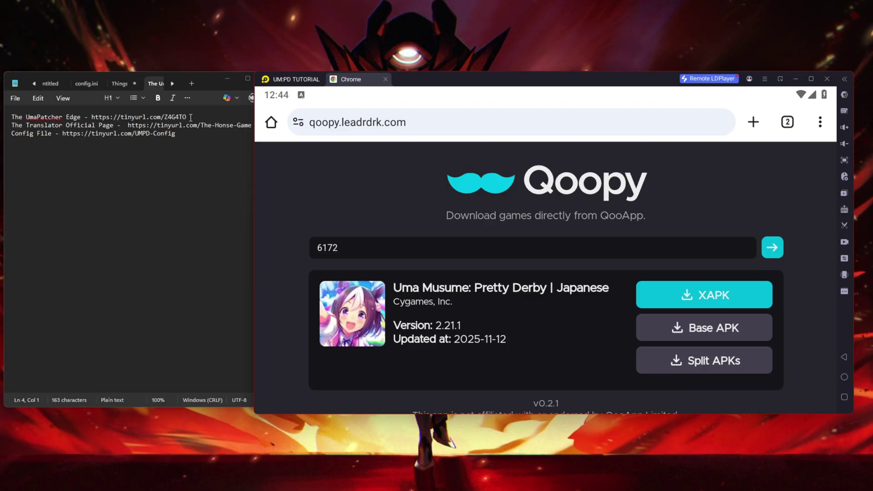
Step: Open the copied UmaPatcher Edge link in Chrome, cancel the app-release (1).apk re-download, return home
{"action": "left_click_drag", "start_coordinate": [187, 117], "coordinate": [93, 116]}
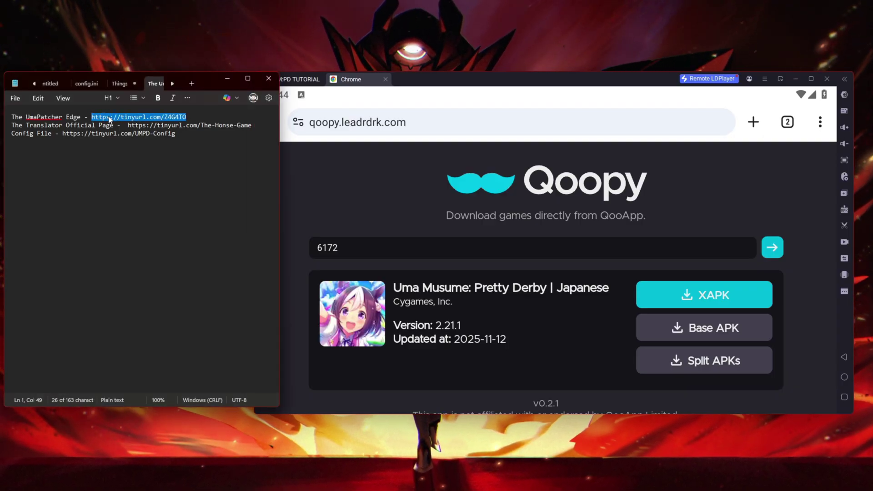
{"action": "right_click", "coordinate": [109, 119]}
{"action": "left_click", "coordinate": [154, 132]}
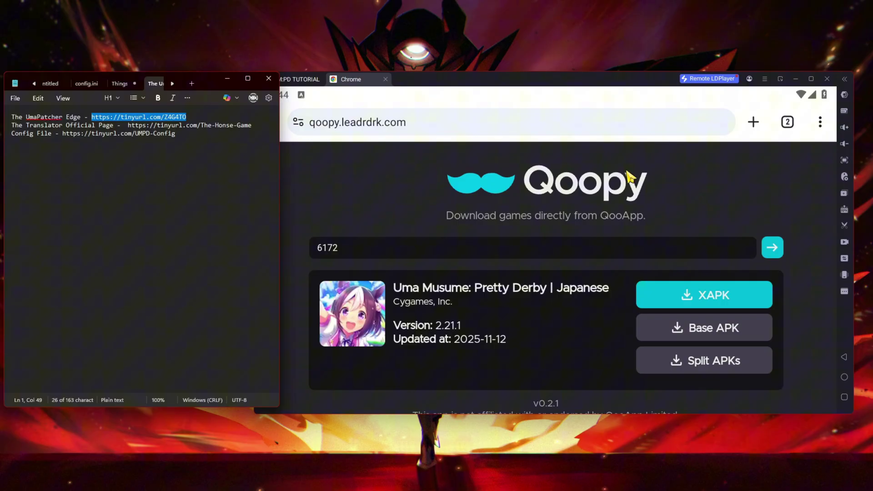
{"action": "left_click", "coordinate": [753, 121]}
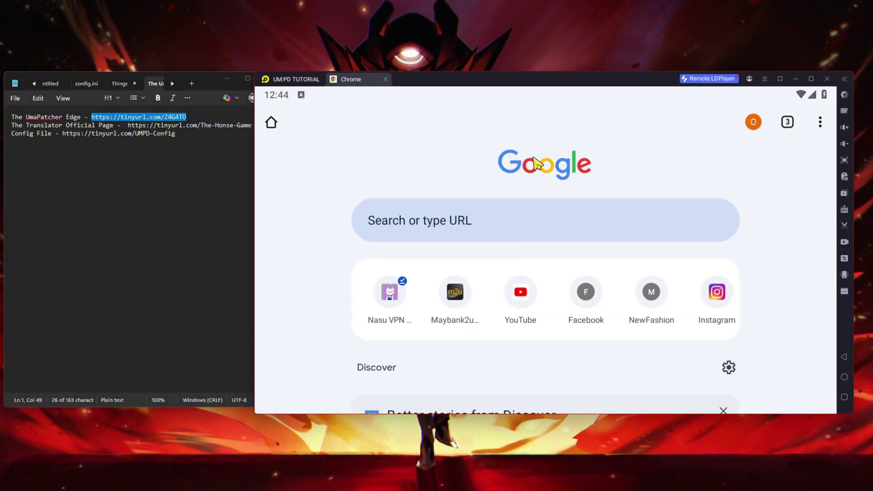
{"action": "key", "text": "ctrl+v"}
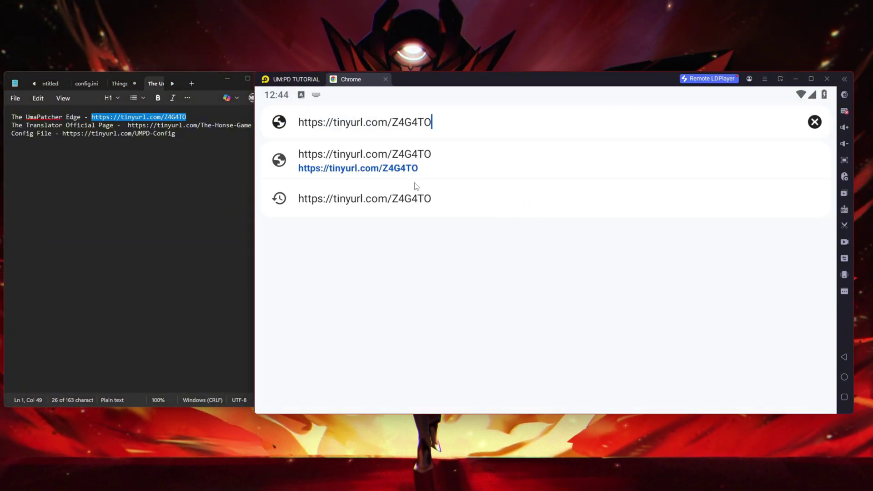
{"action": "left_click", "coordinate": [398, 169]}
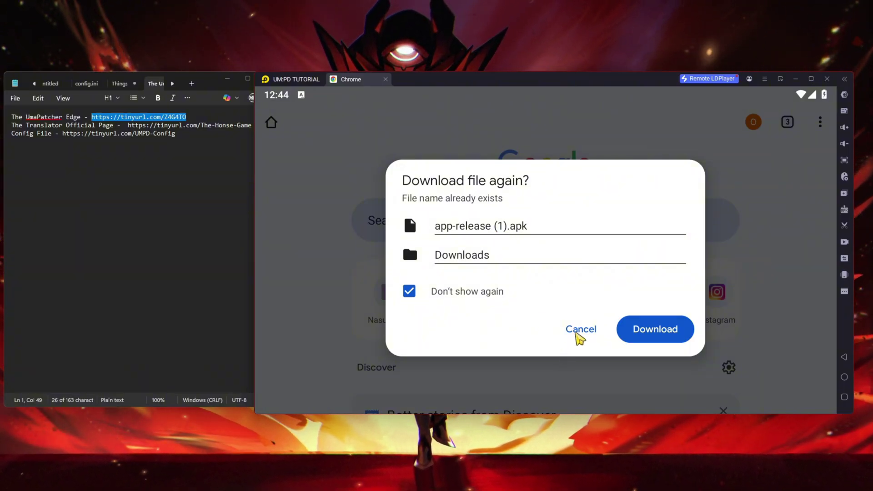
{"action": "left_click", "coordinate": [576, 332]}
{"action": "left_click", "coordinate": [300, 81]}
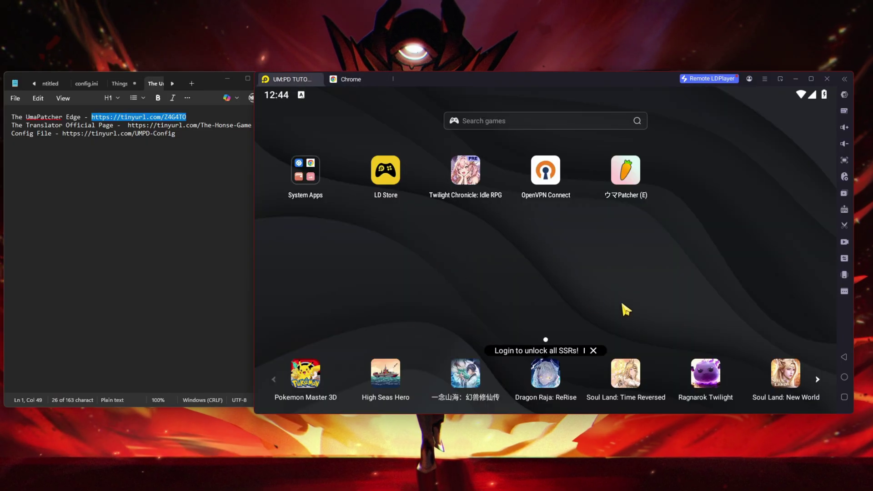
Step: Launch UmaPatcher Edge and choose normal install as the install method
{"action": "left_click", "coordinate": [633, 183]}
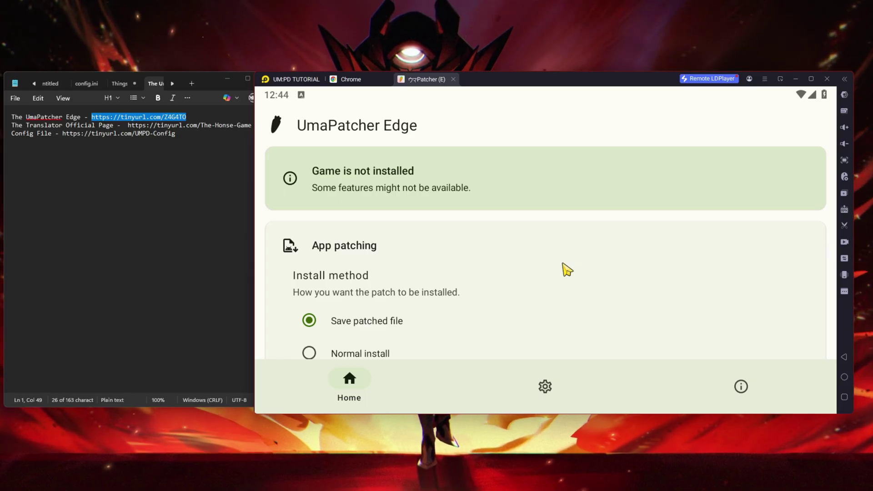
{"action": "scroll", "coordinate": [565, 245], "scroll_direction": "down", "scroll_amount": 2}
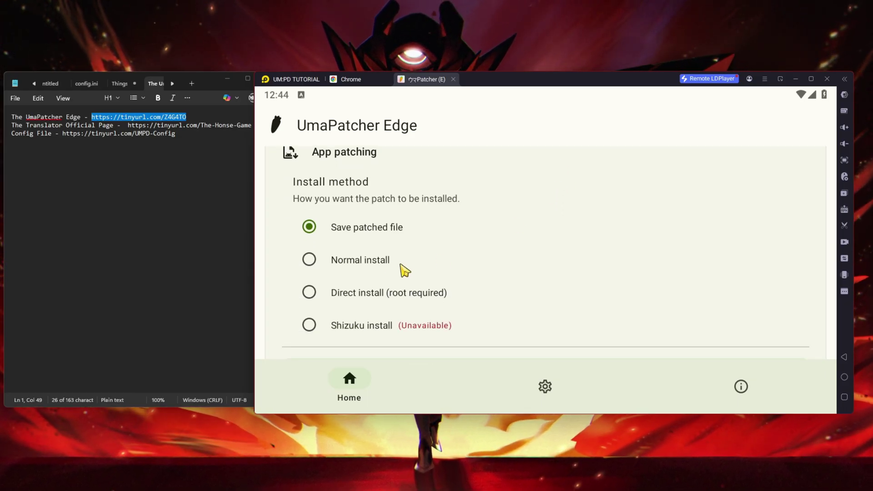
{"action": "left_click", "coordinate": [310, 260]}
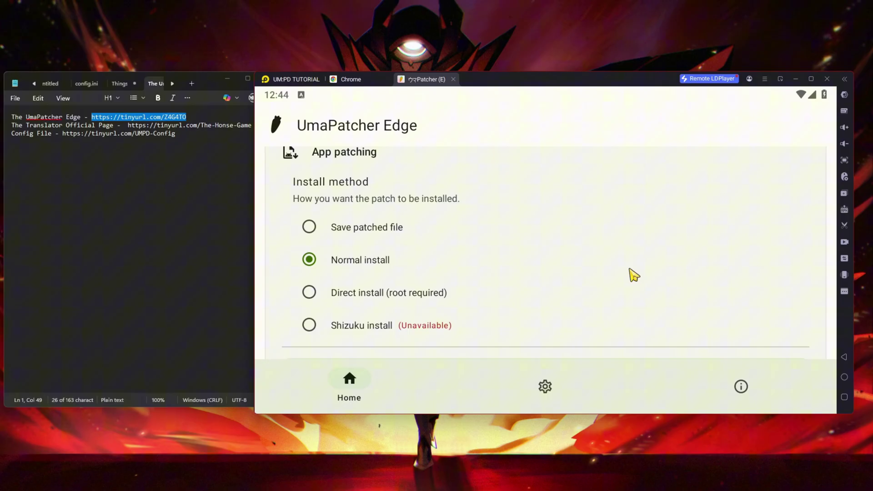
{"action": "scroll", "coordinate": [634, 274], "scroll_direction": "down", "scroll_amount": 3}
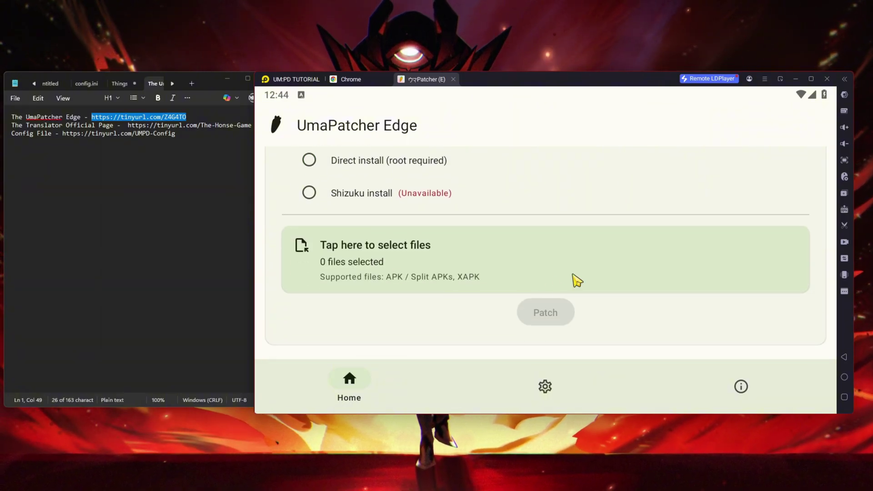
Step: Select the 76.65 MB and 122 MB game APKs from Downloads and confirm
{"action": "left_click", "coordinate": [580, 282]}
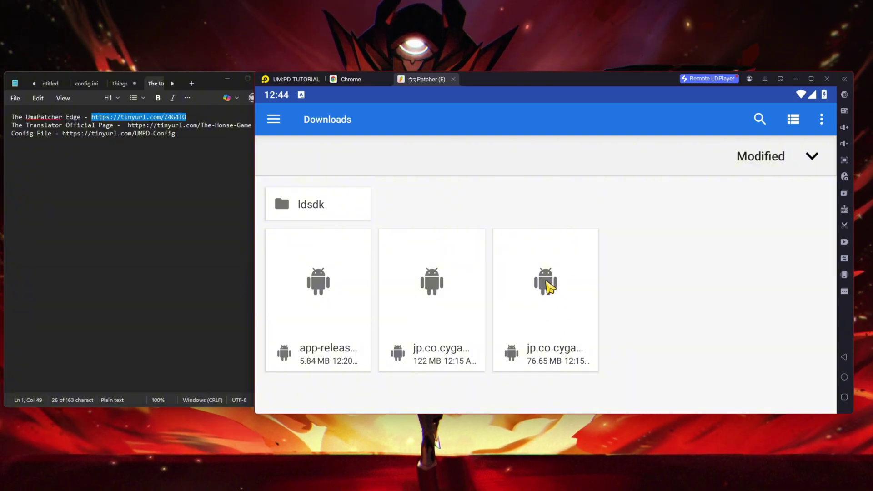
{"action": "left_click", "coordinate": [550, 286]}
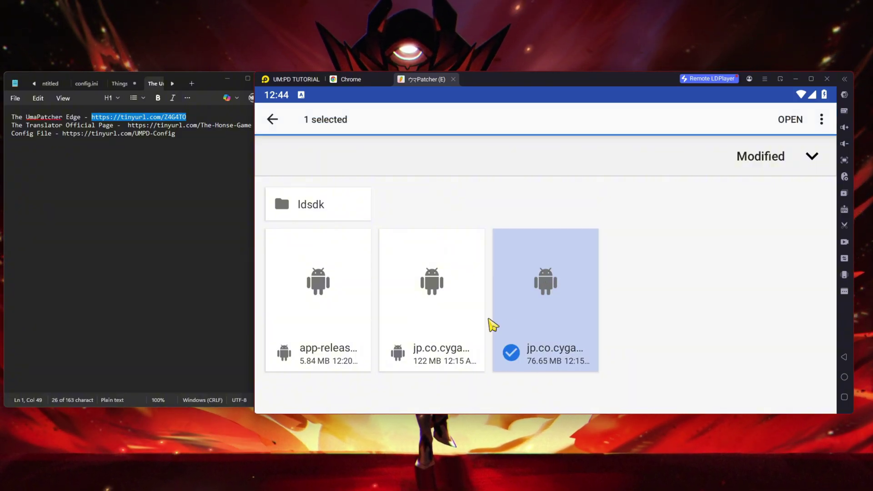
{"action": "left_click", "coordinate": [451, 313]}
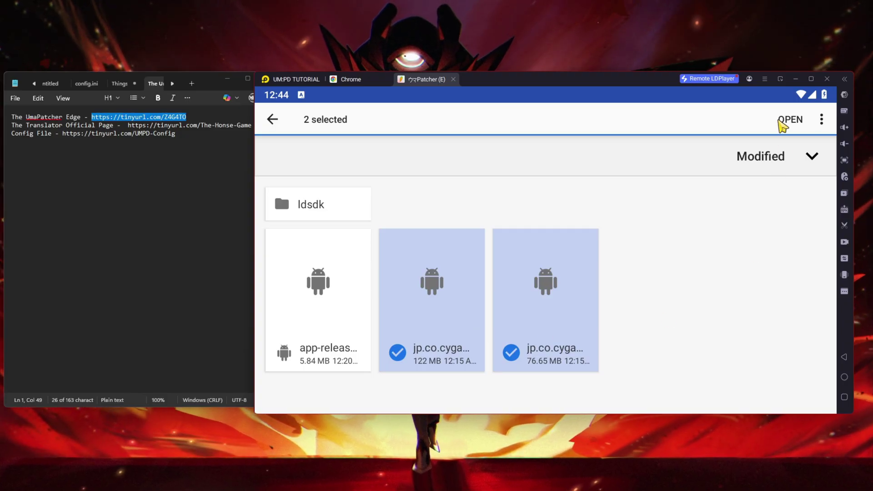
{"action": "left_click", "coordinate": [779, 121]}
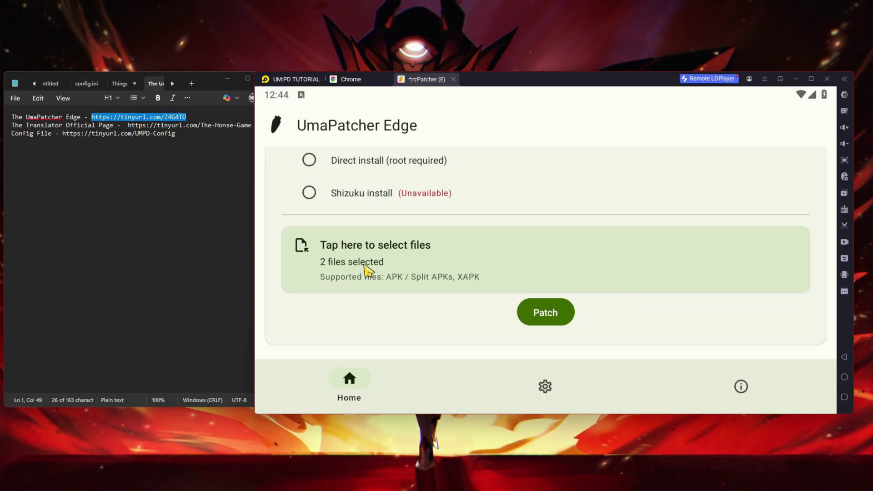
Step: Patch the two selected APKs, approve the install, and dismiss the Install succeeded notification
{"action": "left_click", "coordinate": [557, 321]}
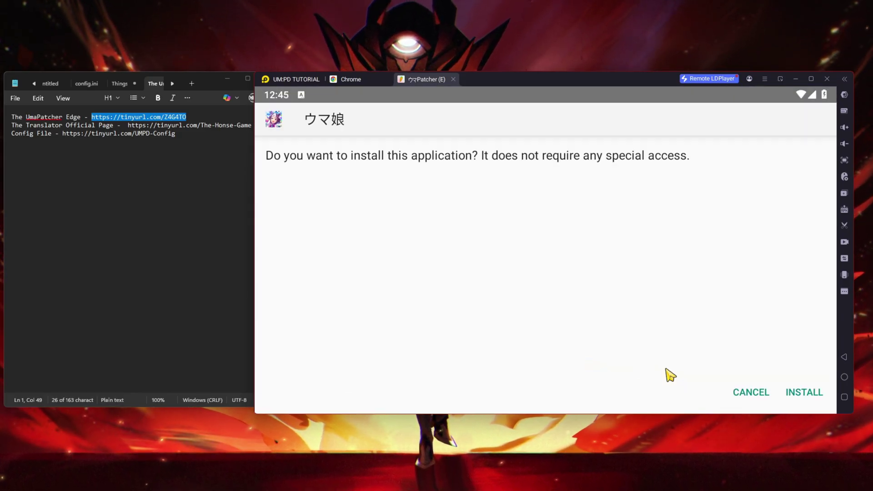
{"action": "left_click", "coordinate": [808, 393]}
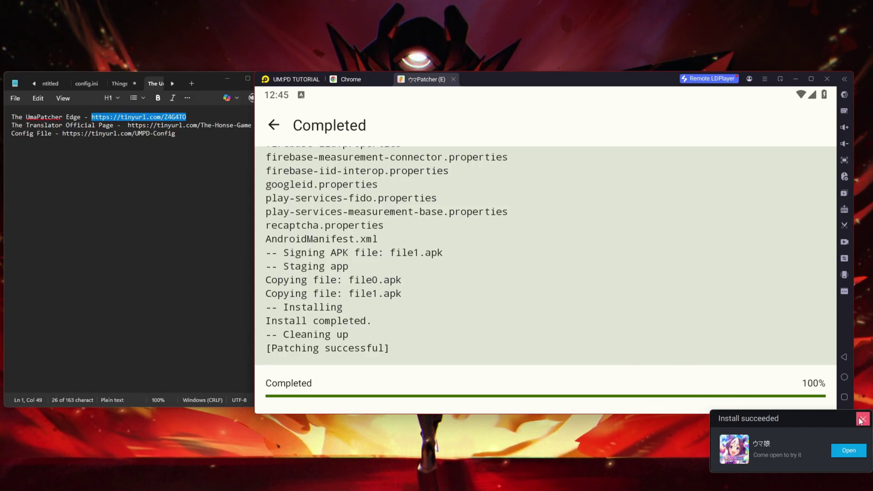
{"action": "left_click", "coordinate": [862, 419]}
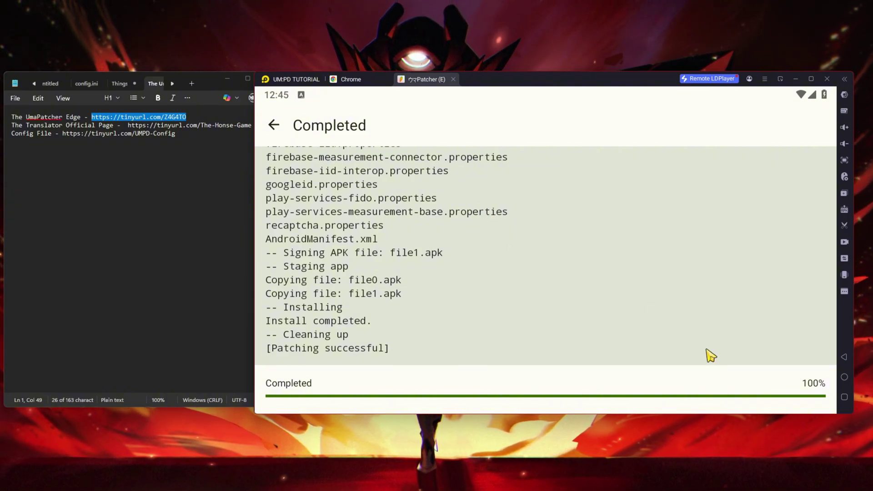
Step: Open the Files app from System Apps and enable Show internal storage
{"action": "left_click", "coordinate": [843, 377]}
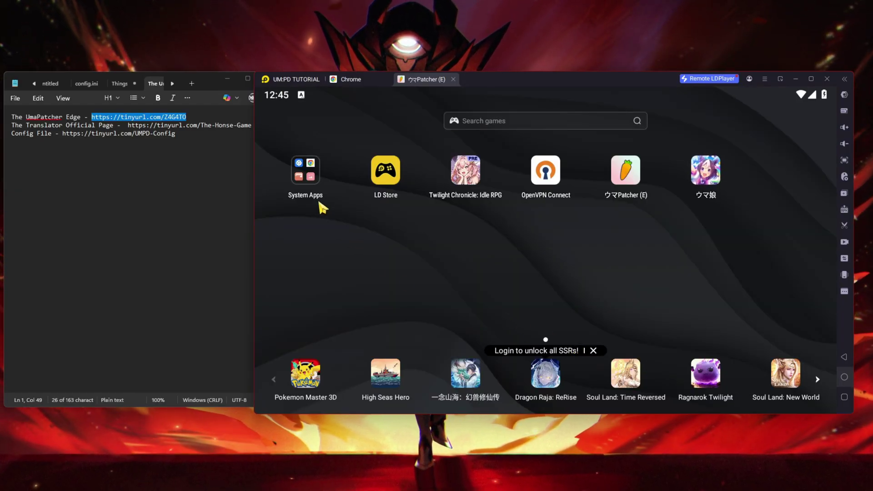
{"action": "left_click", "coordinate": [311, 182]}
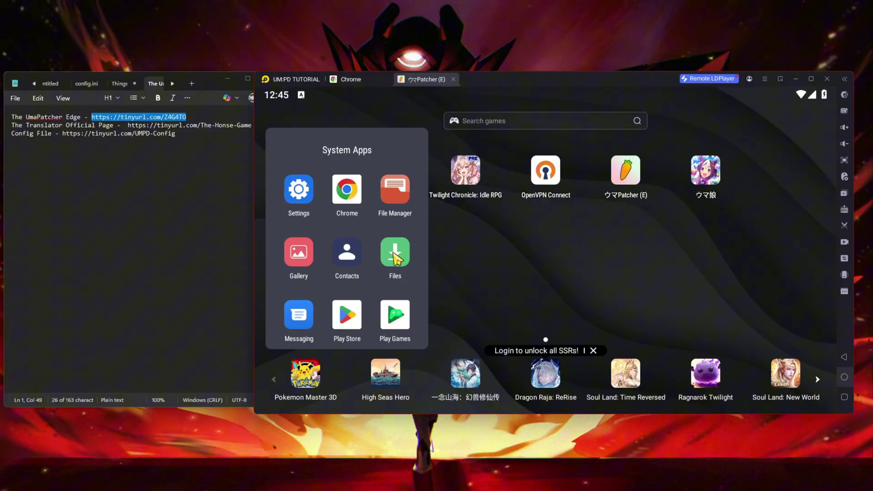
{"action": "left_click", "coordinate": [395, 257]}
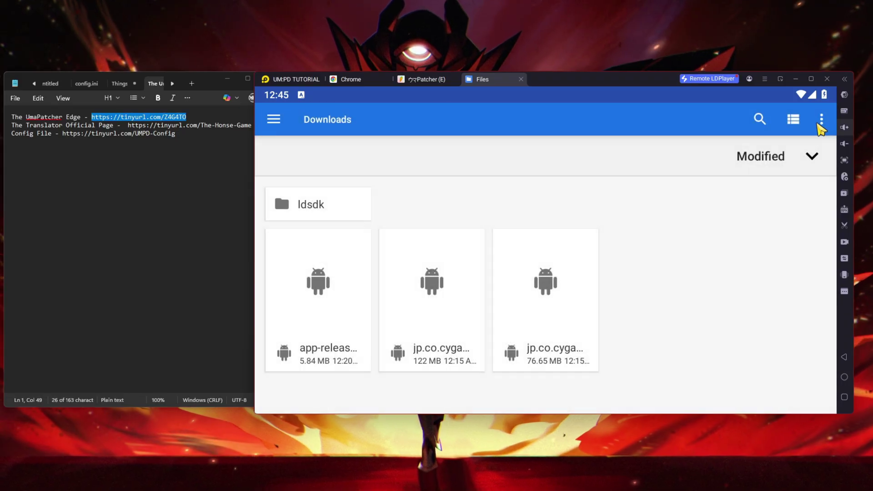
{"action": "left_click", "coordinate": [821, 119]}
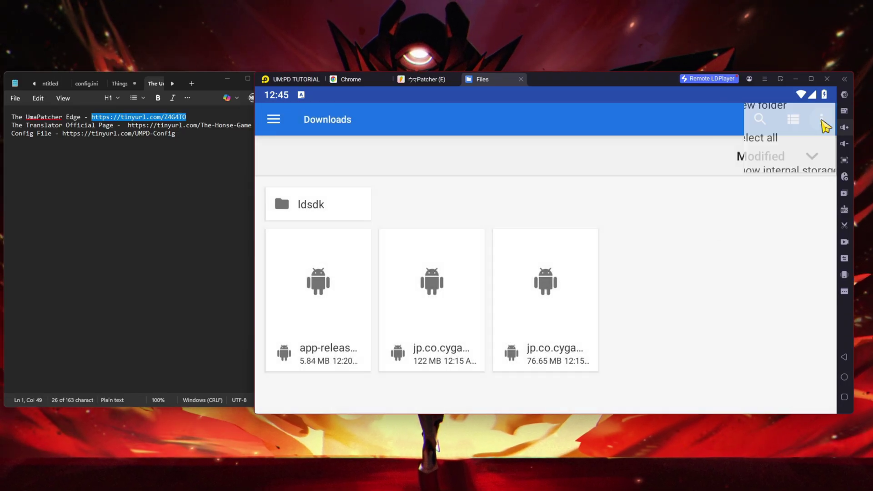
{"action": "left_click", "coordinate": [756, 229]}
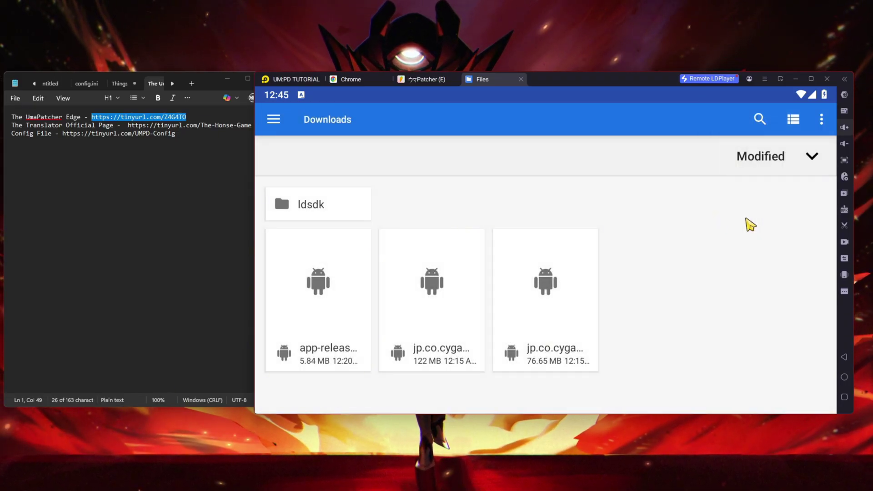
Step: Browse the device's internal storage into the Android/media folder
{"action": "left_click", "coordinate": [277, 121]}
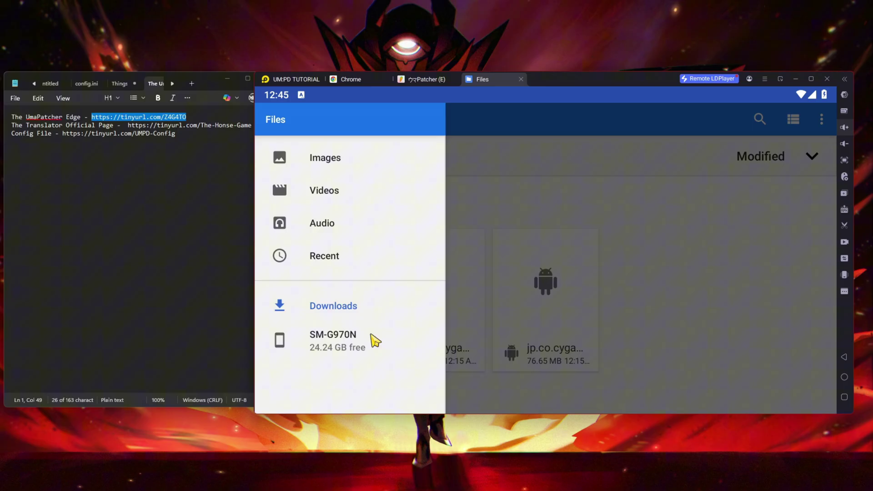
{"action": "left_click", "coordinate": [345, 345]}
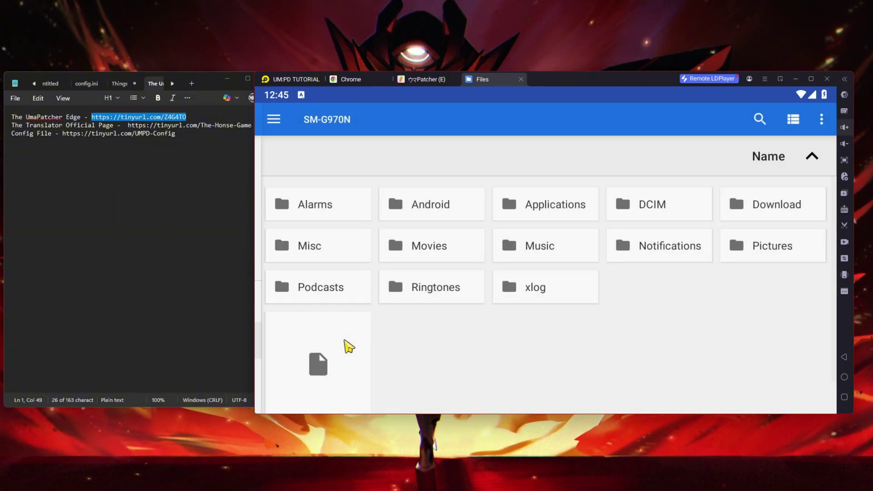
{"action": "left_click", "coordinate": [444, 209]}
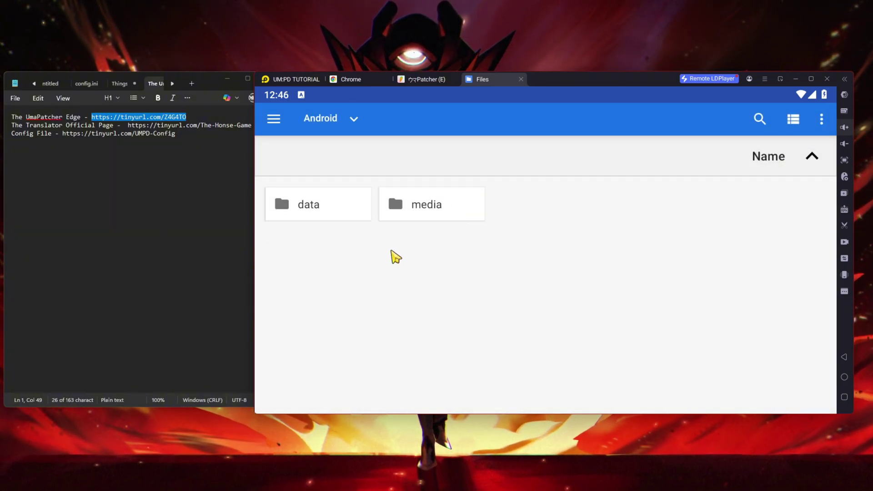
{"action": "left_click", "coordinate": [455, 210]}
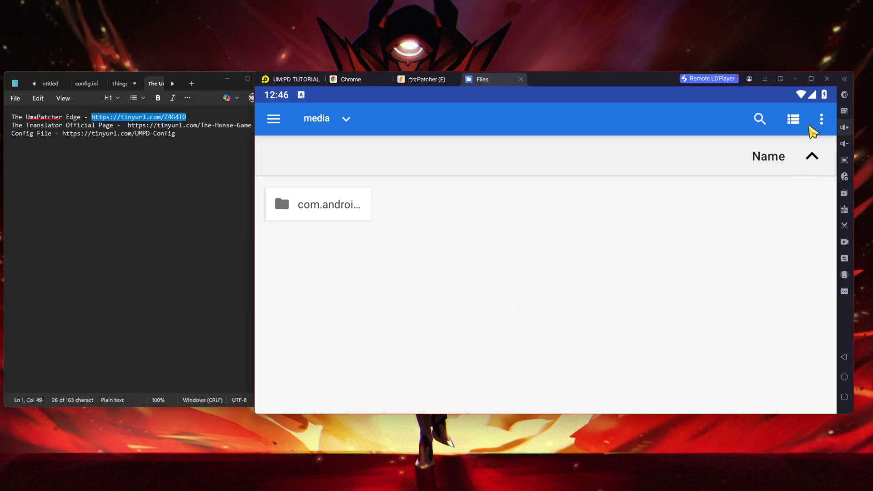
{"action": "left_click", "coordinate": [823, 123]}
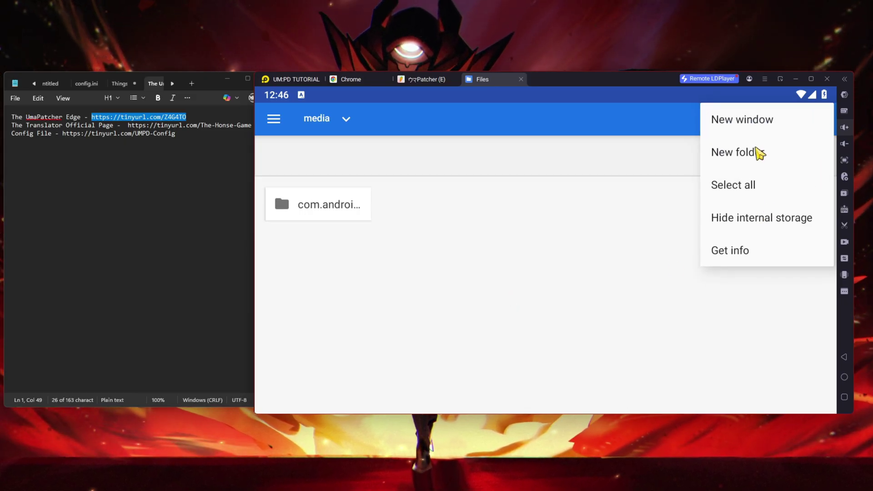
Step: Create a jp.co.cygames.umamusume folder in media using the name from the notes, and open it
{"action": "left_click", "coordinate": [758, 151]}
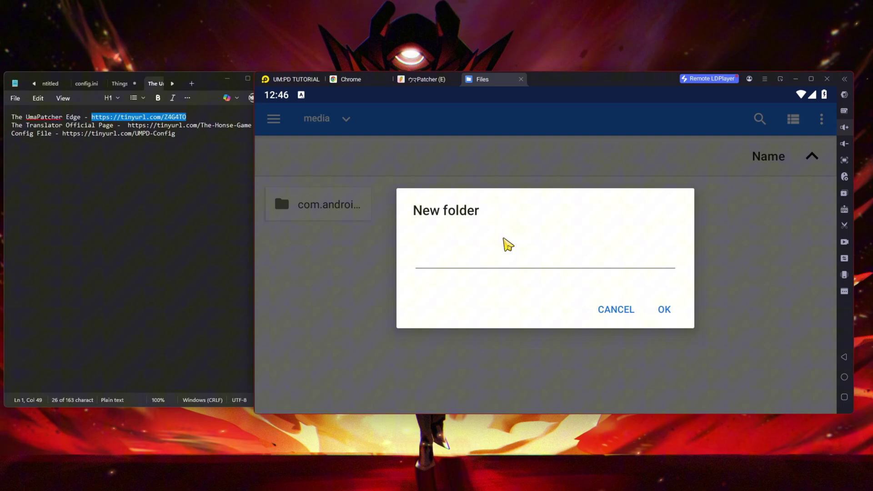
{"action": "left_click", "coordinate": [121, 84]}
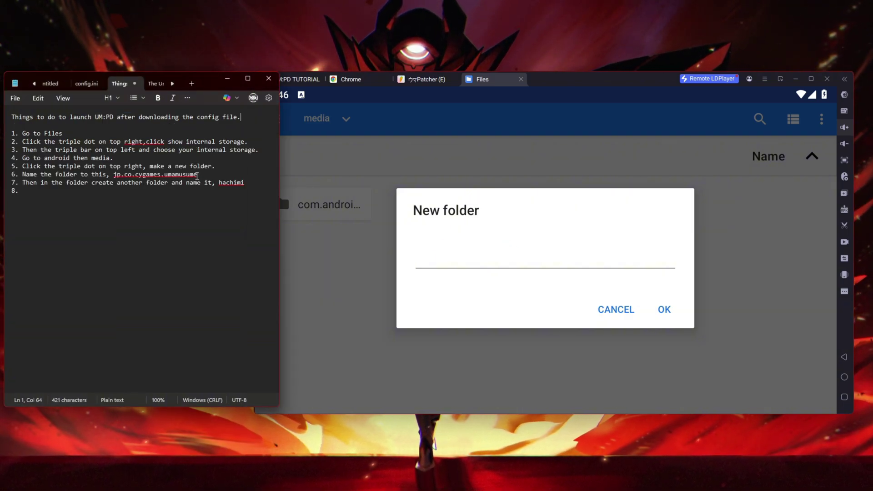
{"action": "left_click_drag", "start_coordinate": [196, 175], "coordinate": [132, 175]}
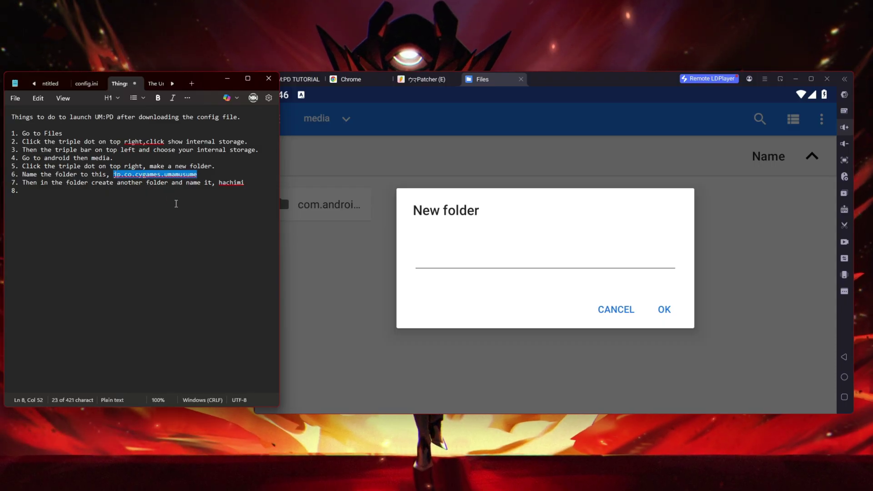
{"action": "left_click", "coordinate": [492, 261]}
{"action": "type", "text": "jp.co.cygames.umamusume"}
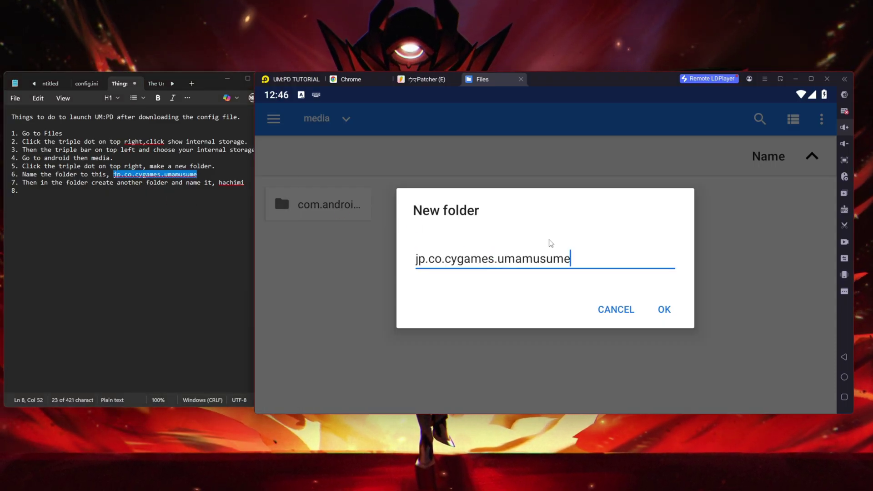
{"action": "left_click", "coordinate": [669, 311]}
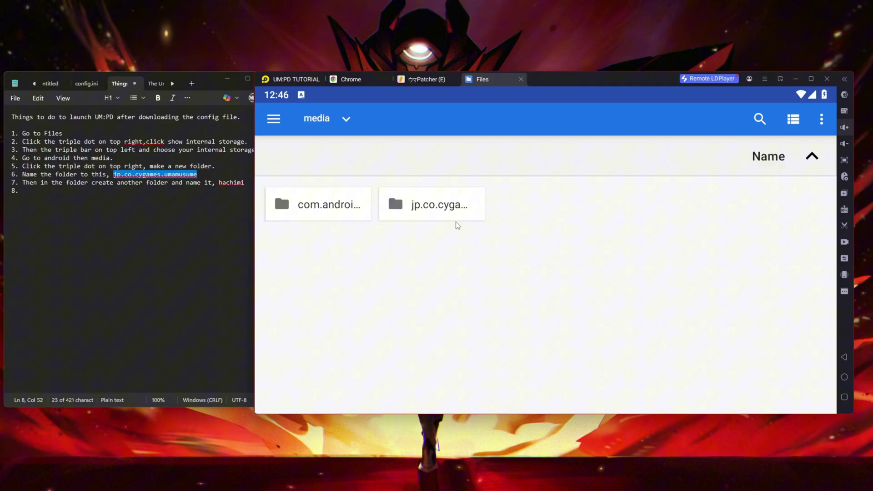
{"action": "left_click", "coordinate": [457, 221]}
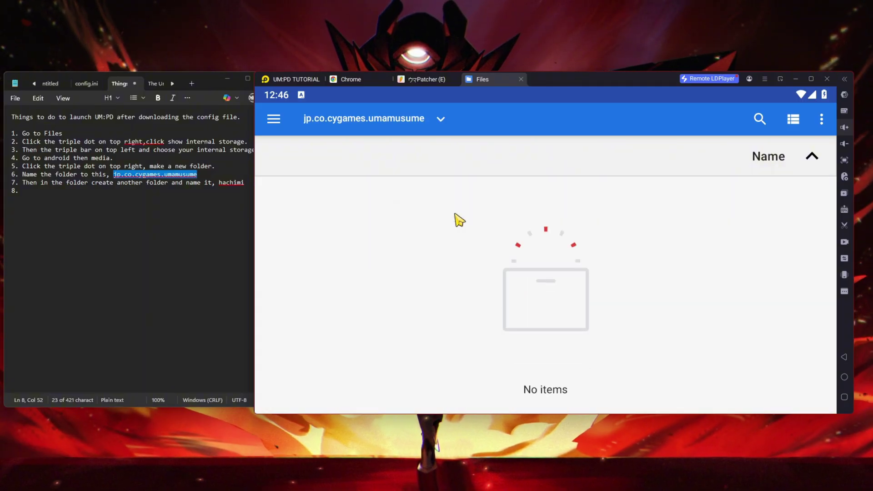
Step: Create a hachimi folder inside jp.co.cygames.umamusume and open it
{"action": "left_click", "coordinate": [821, 118]}
{"action": "left_click", "coordinate": [751, 155]}
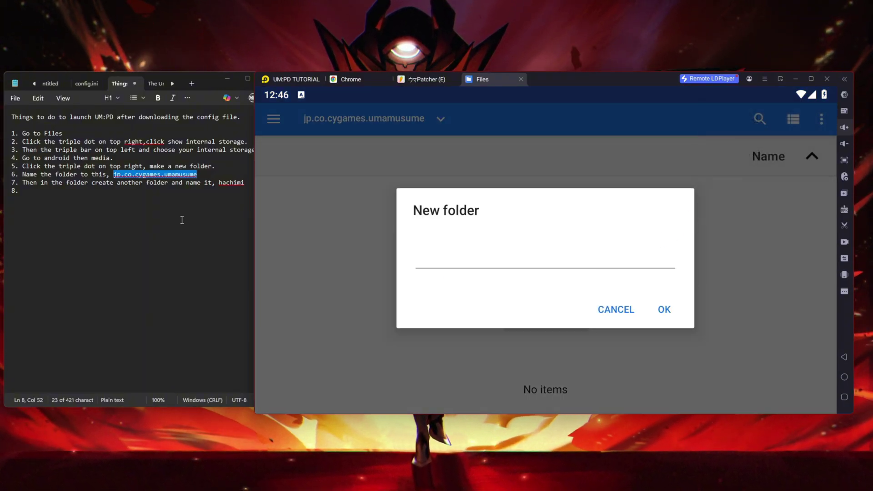
{"action": "left_click_drag", "start_coordinate": [220, 185], "coordinate": [243, 186]}
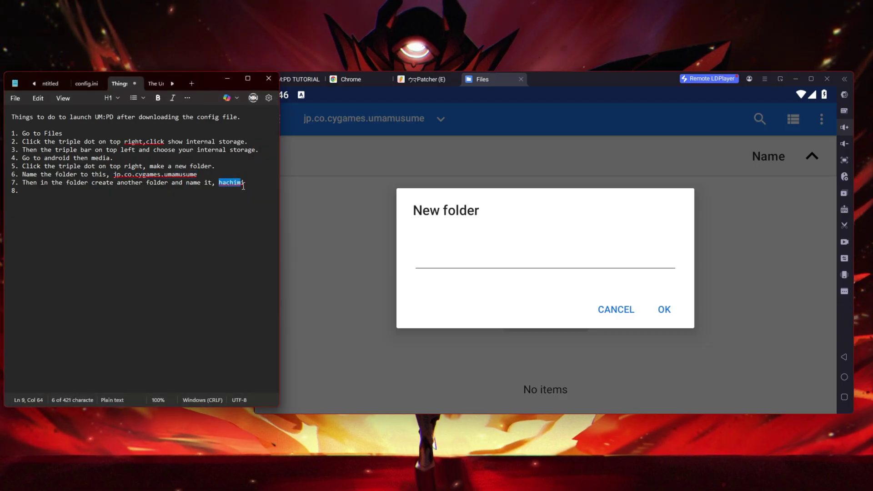
{"action": "left_click", "coordinate": [493, 259]}
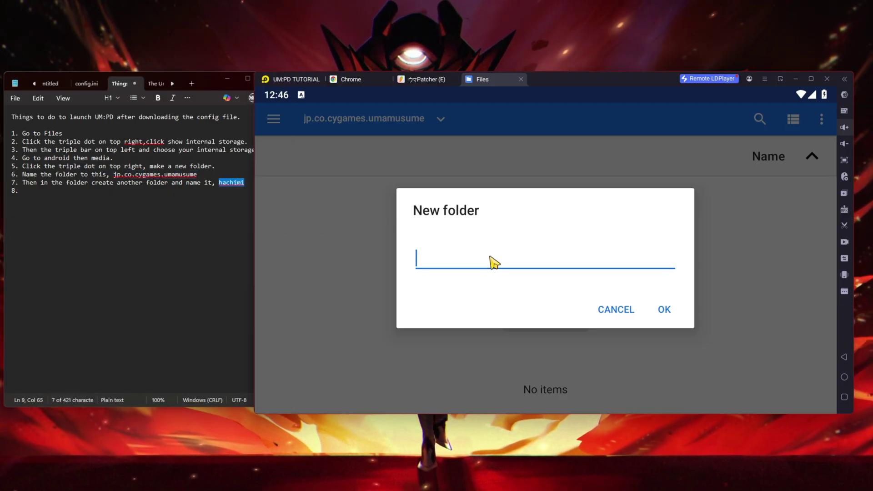
{"action": "type", "text": "hachimi"}
{"action": "left_click", "coordinate": [663, 310]}
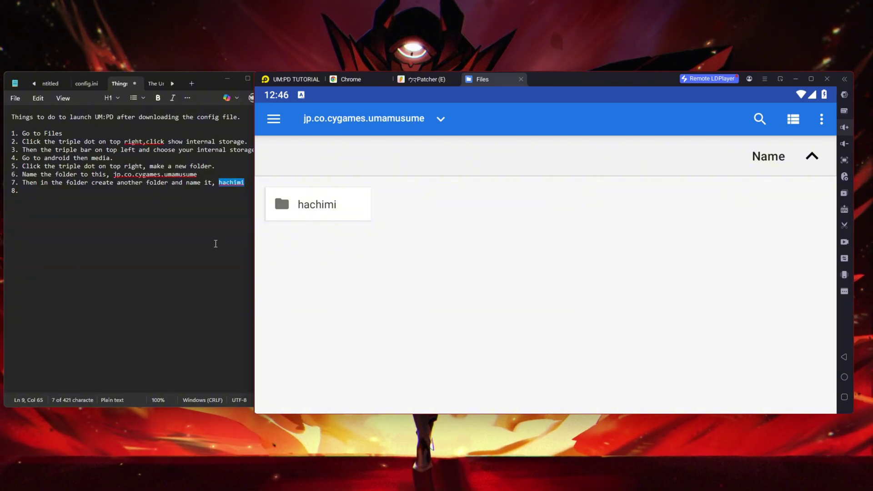
{"action": "left_click", "coordinate": [355, 215]}
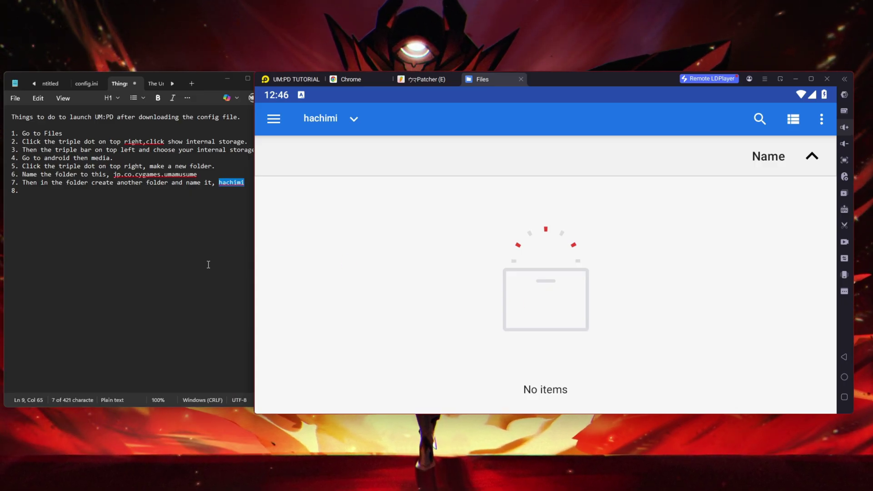
Step: Copy the UMPD-Config config file link from the notes' links page
{"action": "left_click", "coordinate": [157, 84]}
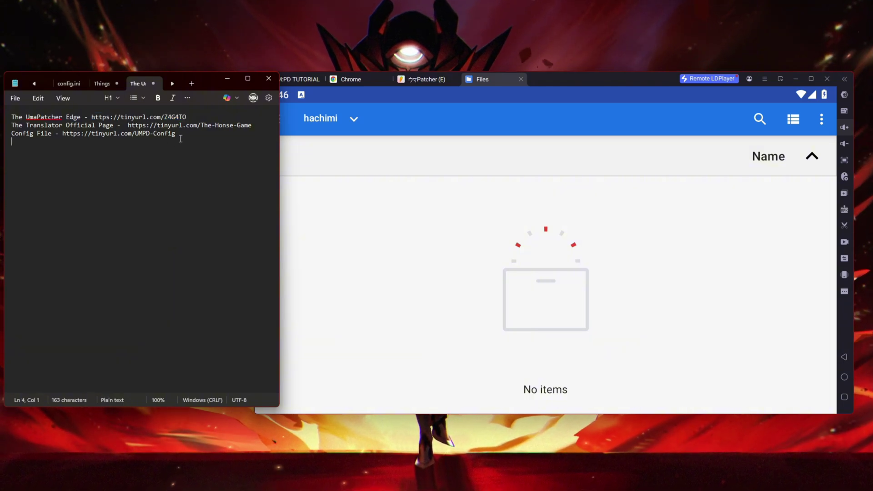
{"action": "left_click_drag", "start_coordinate": [182, 136], "coordinate": [65, 138]}
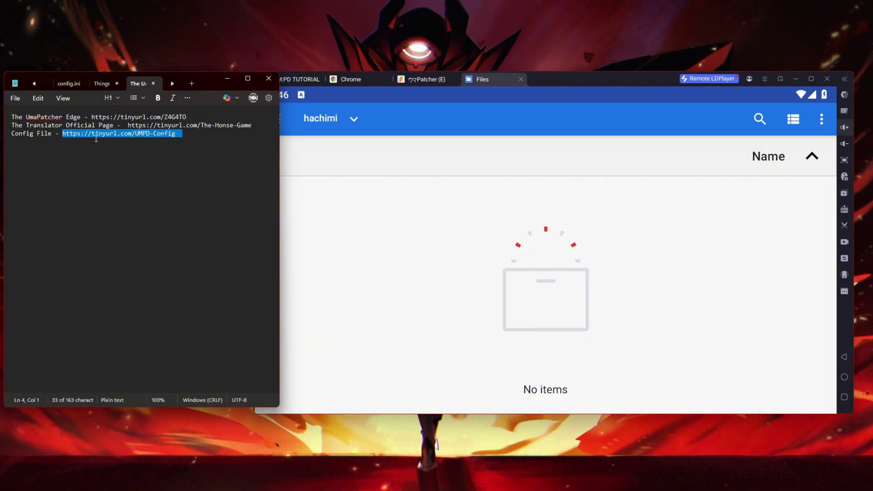
{"action": "right_click", "coordinate": [110, 138]}
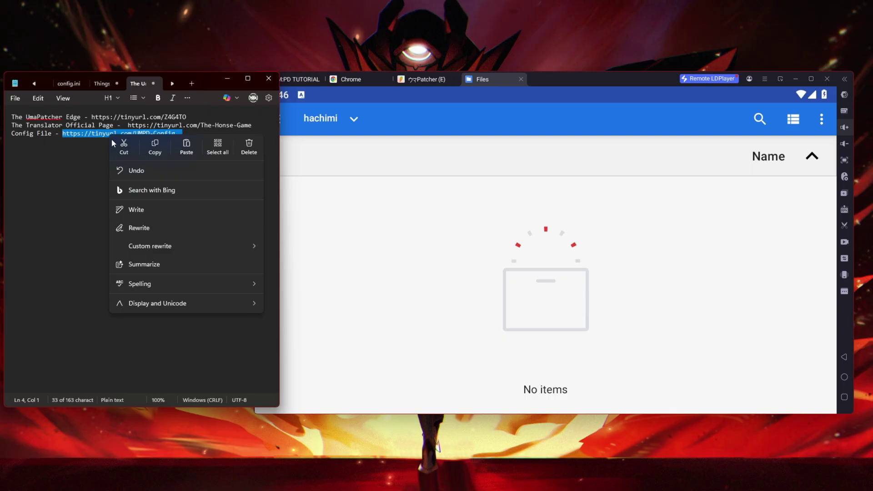
{"action": "left_click", "coordinate": [155, 150]}
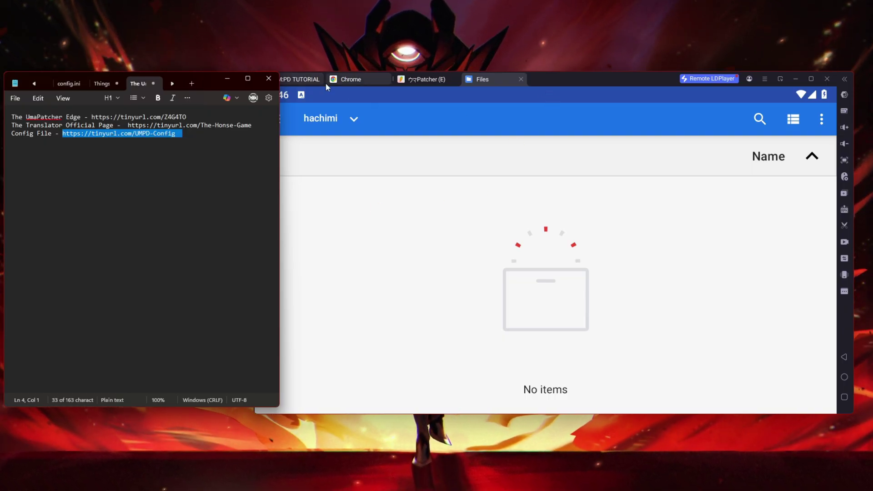
Step: Load the link in Android Chrome to download config.json, then return to Files
{"action": "left_click", "coordinate": [350, 79]}
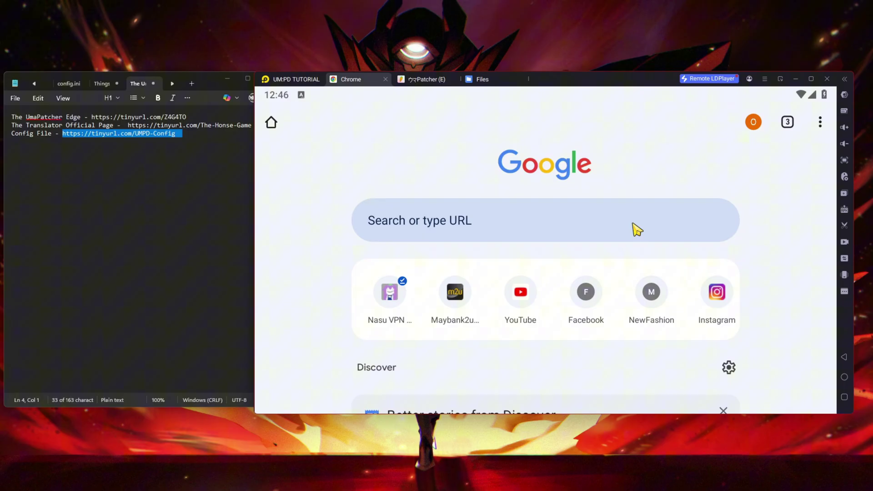
{"action": "left_click", "coordinate": [637, 227]}
{"action": "key", "text": "ctrl+v"}
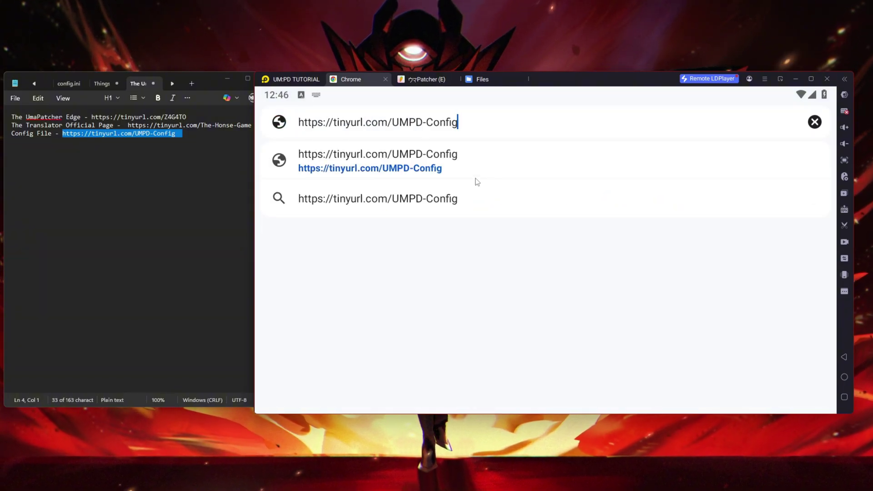
{"action": "left_click", "coordinate": [425, 164]}
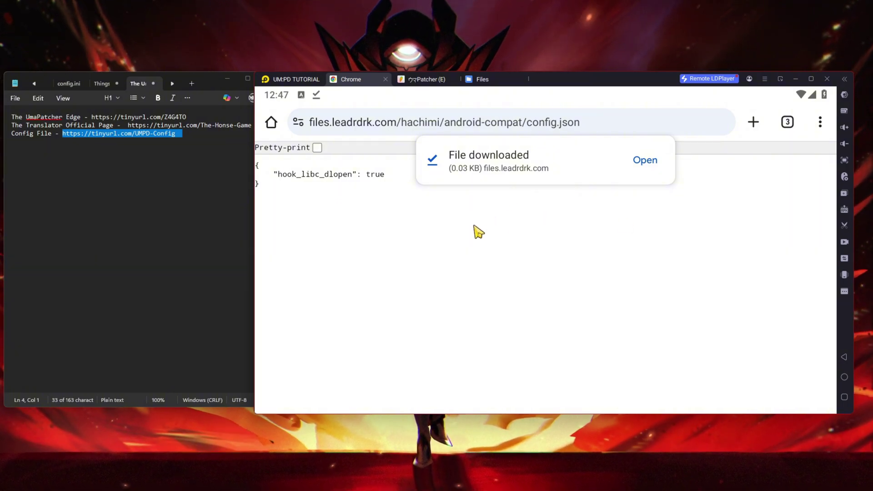
{"action": "left_click", "coordinate": [492, 83]}
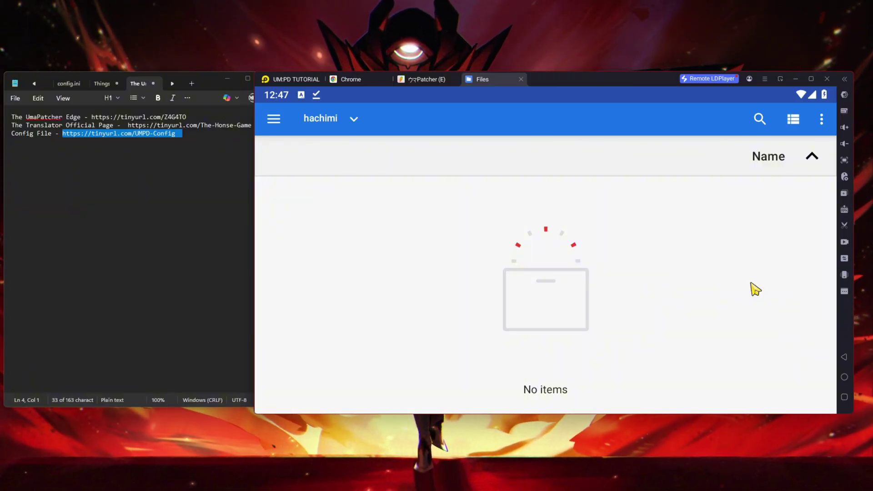
Step: Go back up to the storage root, open Download and select config.json
{"action": "left_click", "coordinate": [845, 356]}
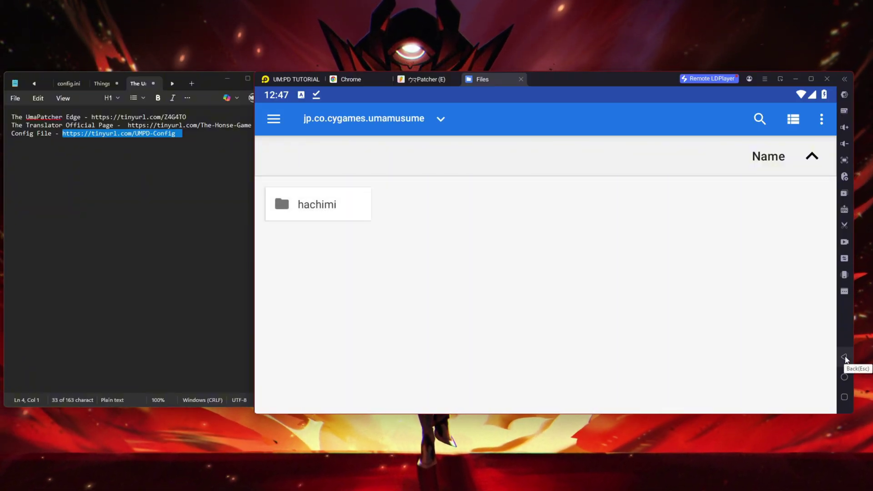
{"action": "left_click", "coordinate": [844, 357]}
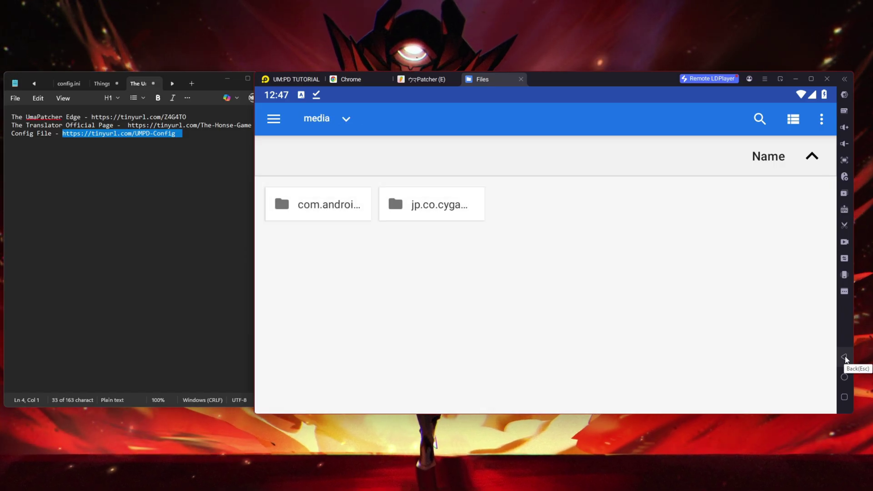
{"action": "left_click", "coordinate": [844, 357]}
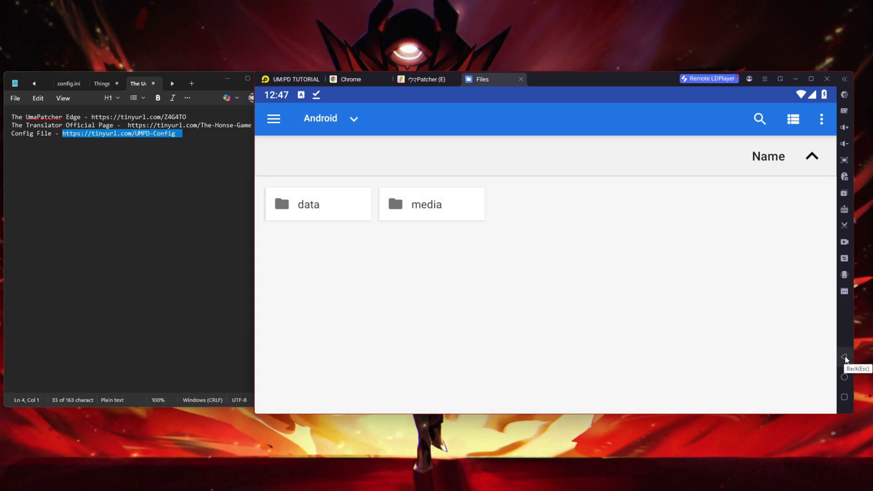
{"action": "left_click", "coordinate": [844, 357]}
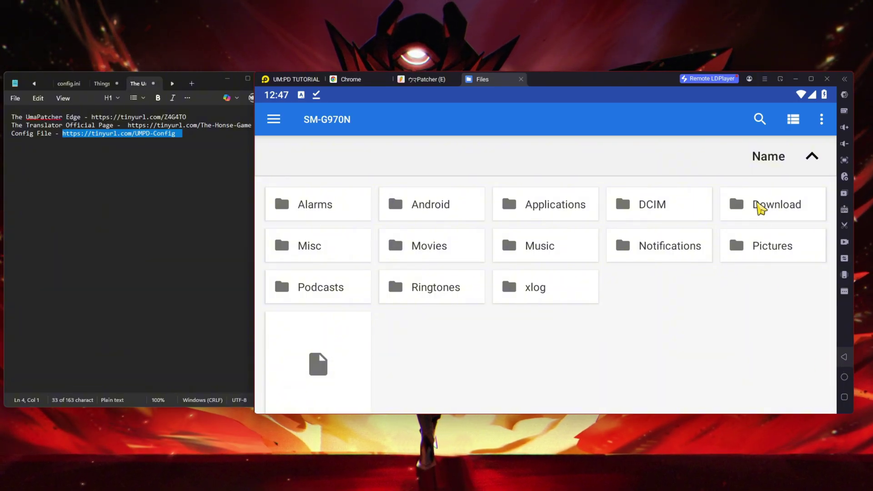
{"action": "left_click", "coordinate": [760, 209]}
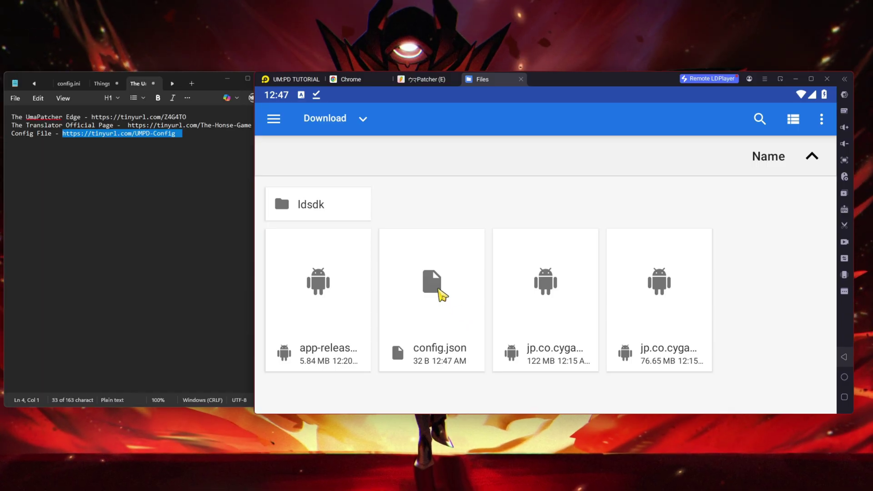
{"action": "left_click", "coordinate": [439, 290]}
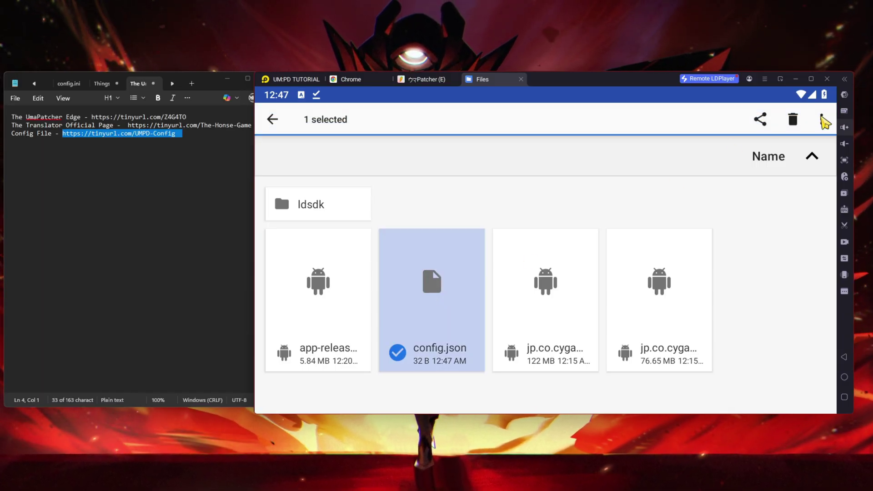
Step: Copy config.json into Android/media/jp.co.cygames.umamusume/hachimi
{"action": "left_click", "coordinate": [821, 119]}
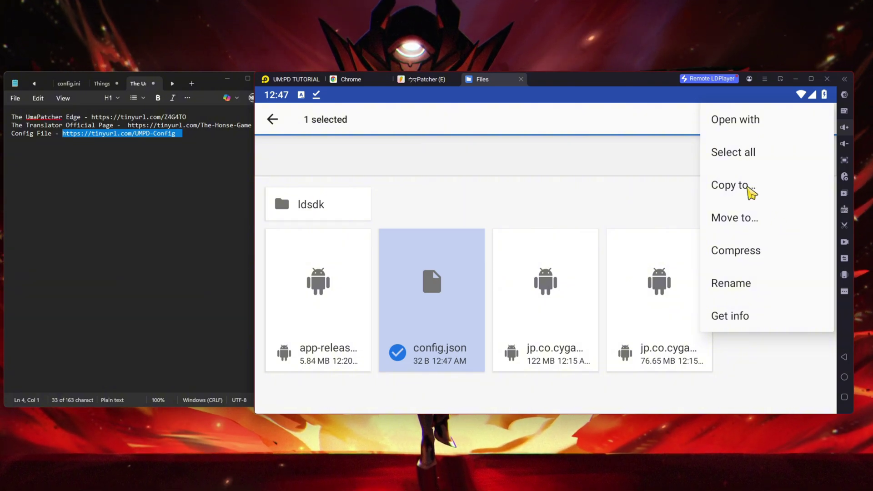
{"action": "left_click", "coordinate": [750, 190]}
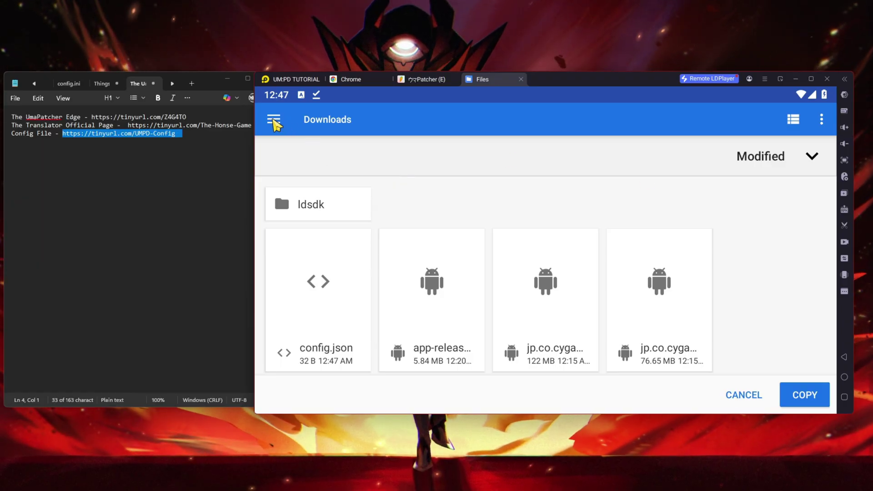
{"action": "left_click", "coordinate": [274, 121]}
{"action": "left_click", "coordinate": [348, 201]}
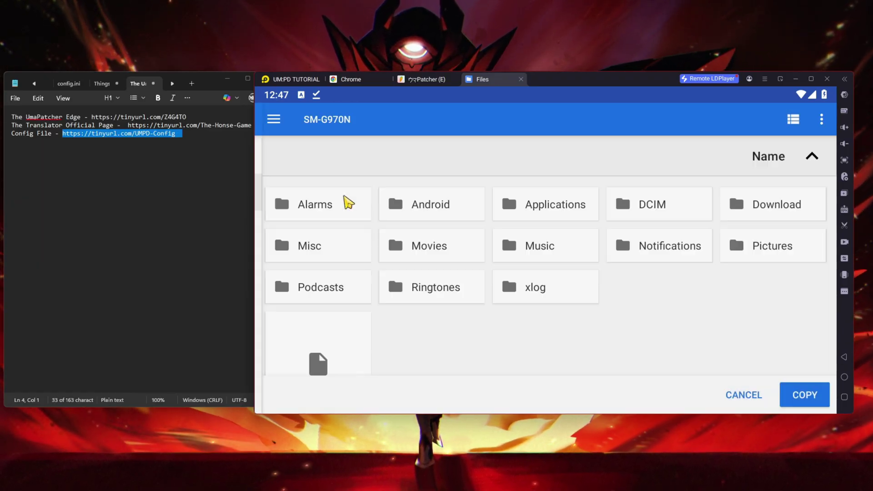
{"action": "left_click", "coordinate": [466, 214]}
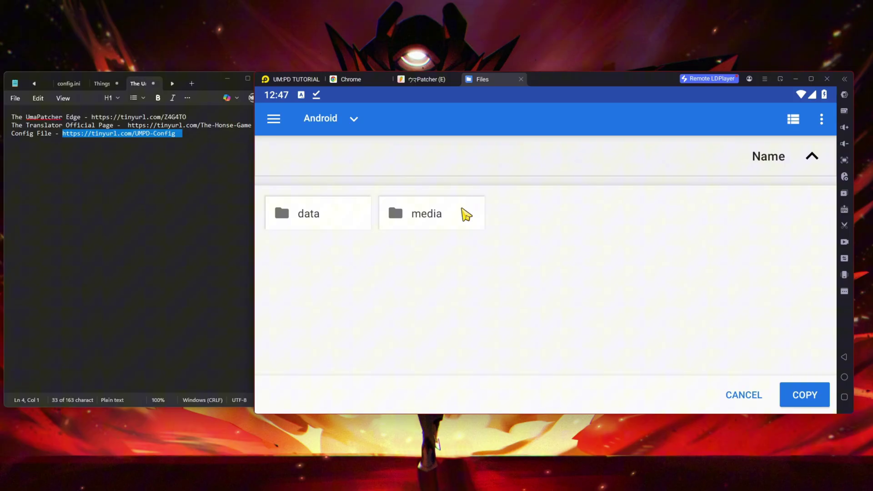
{"action": "left_click", "coordinate": [440, 215]}
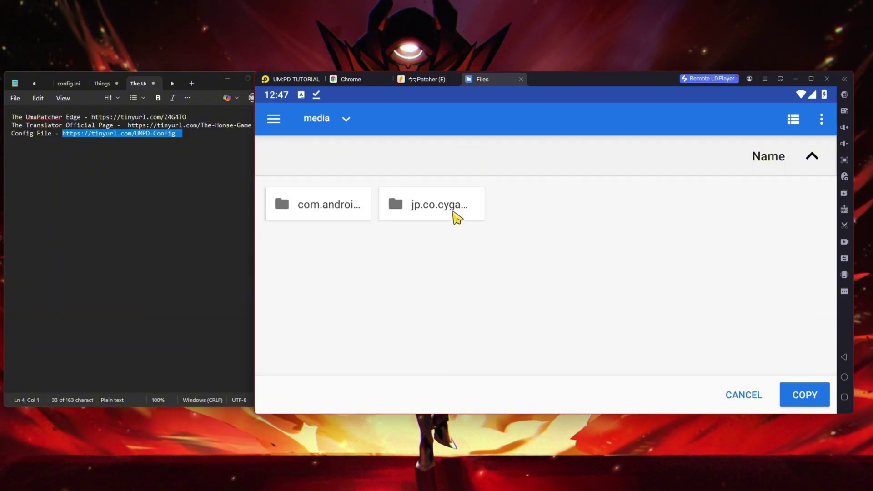
{"action": "left_click", "coordinate": [454, 216]}
{"action": "left_click", "coordinate": [339, 210]}
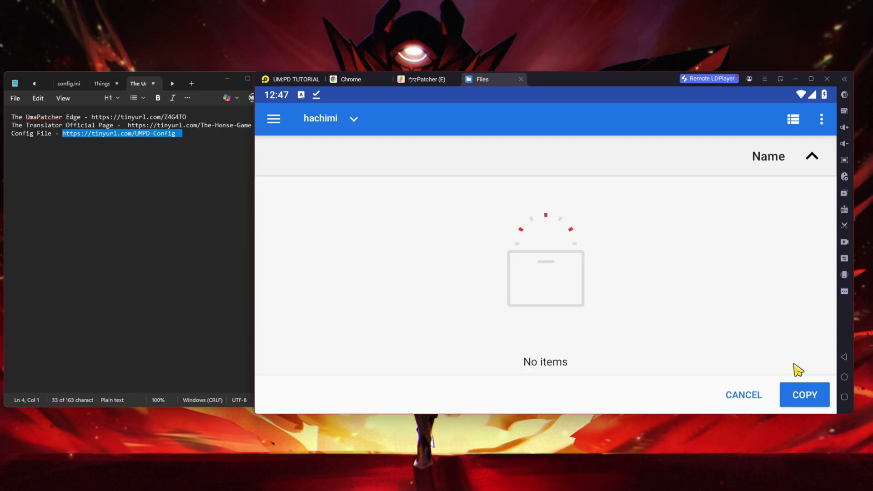
{"action": "left_click", "coordinate": [813, 396]}
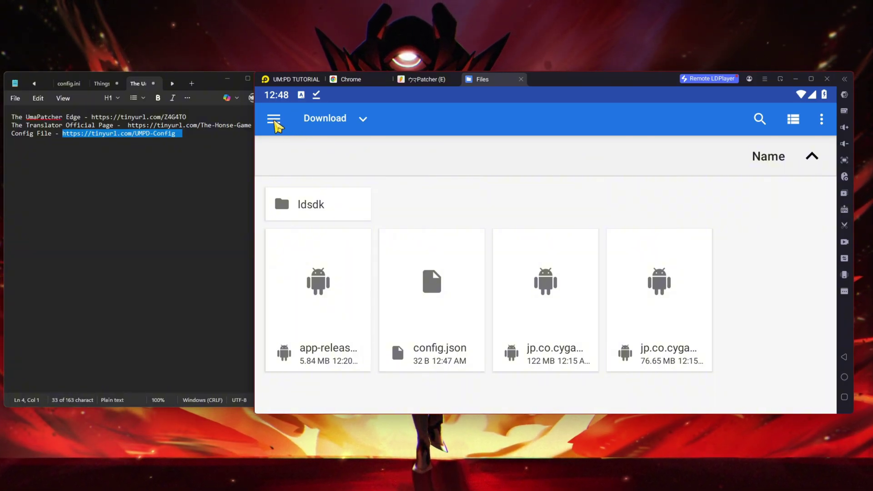
Step: Browse to the hachimi folder to confirm config.json is there, then return home
{"action": "left_click", "coordinate": [274, 119]}
{"action": "left_click", "coordinate": [344, 341]}
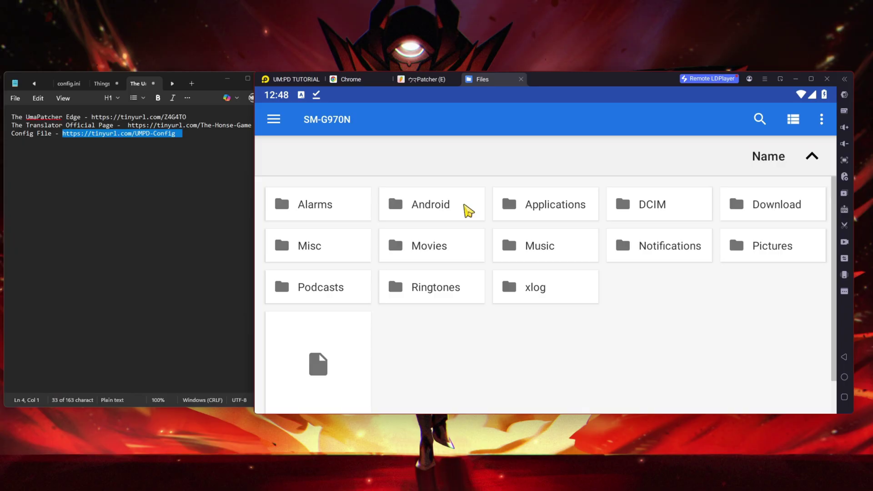
{"action": "left_click", "coordinate": [468, 208]}
{"action": "left_click", "coordinate": [430, 205]}
{"action": "left_click", "coordinate": [437, 212]}
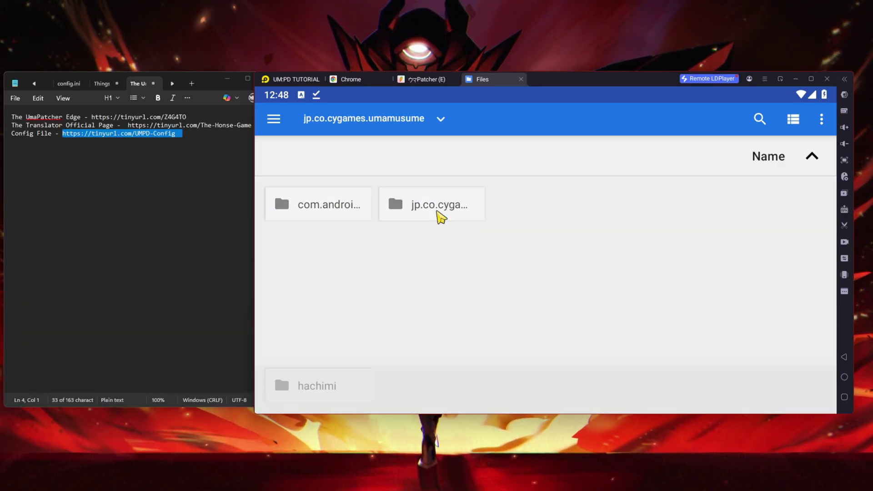
{"action": "left_click", "coordinate": [362, 214]}
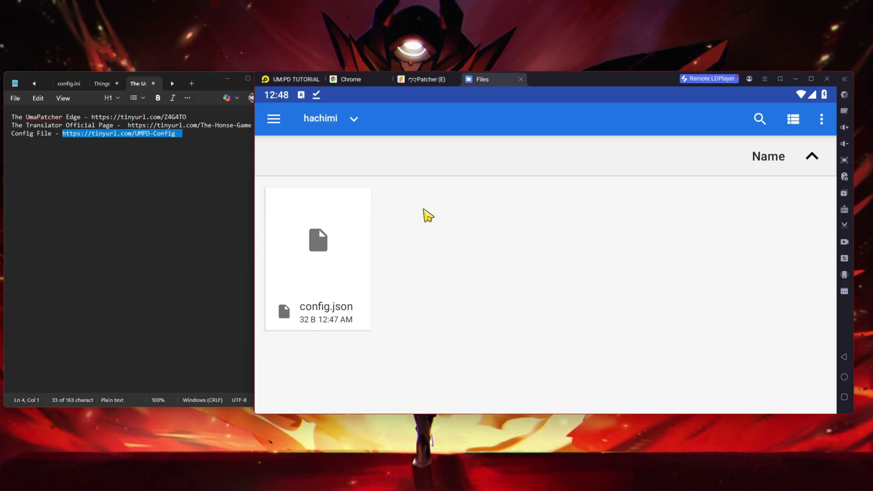
{"action": "left_click", "coordinate": [296, 80]}
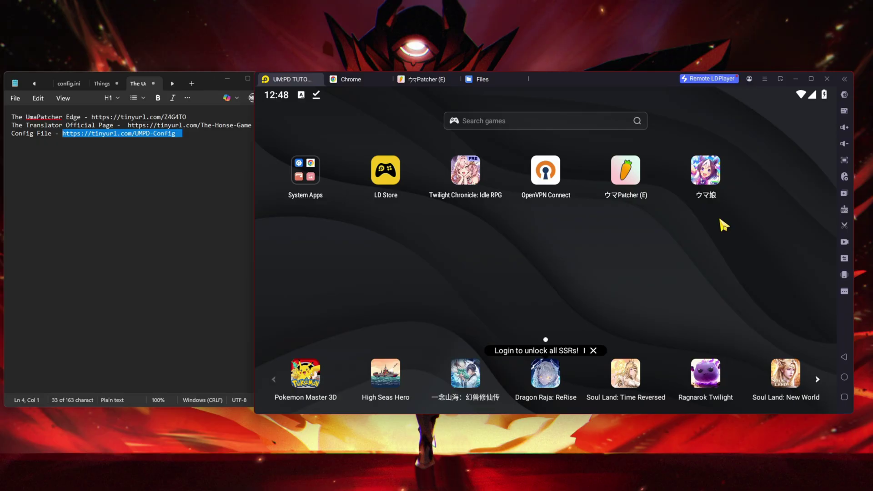
Step: Minimize Notepad, start ウマ娘 from LDPlayer's home screen full-size, and mute the emulator volume
{"action": "left_click", "coordinate": [227, 78]}
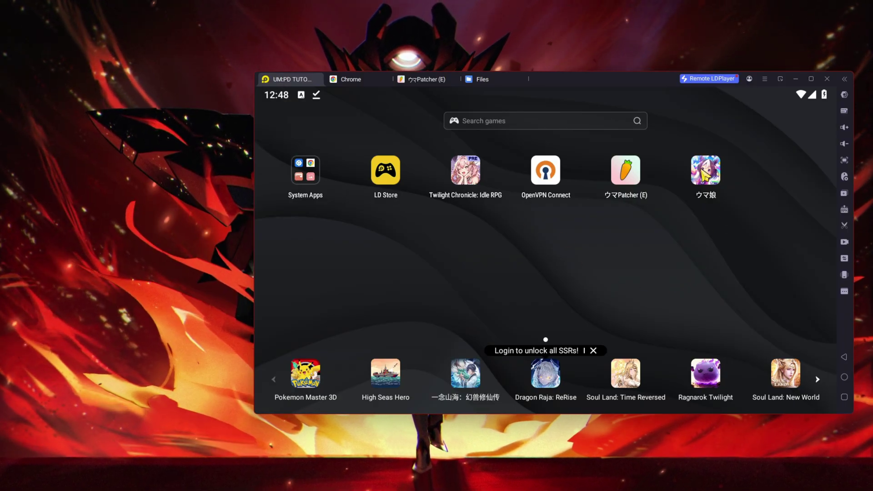
{"action": "left_click", "coordinate": [811, 78]}
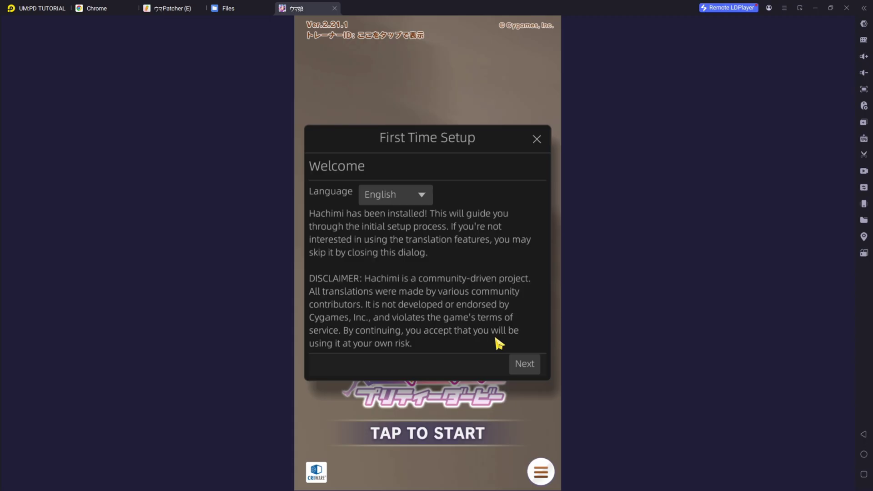
{"action": "left_click", "coordinate": [864, 73]}
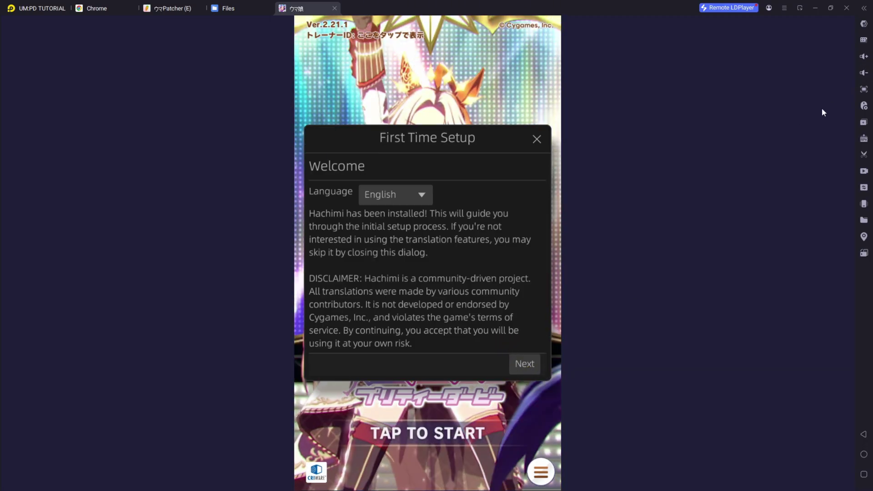
{"action": "left_click_drag", "start_coordinate": [539, 256], "coordinate": [539, 270]}
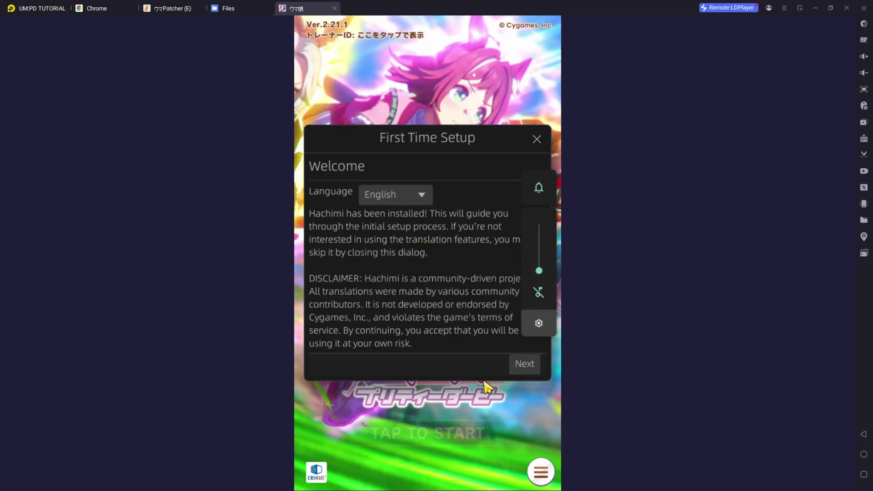
Step: Select English (UmaTL) from the Translation repo list and advance to the All done! page
{"action": "left_click", "coordinate": [518, 366]}
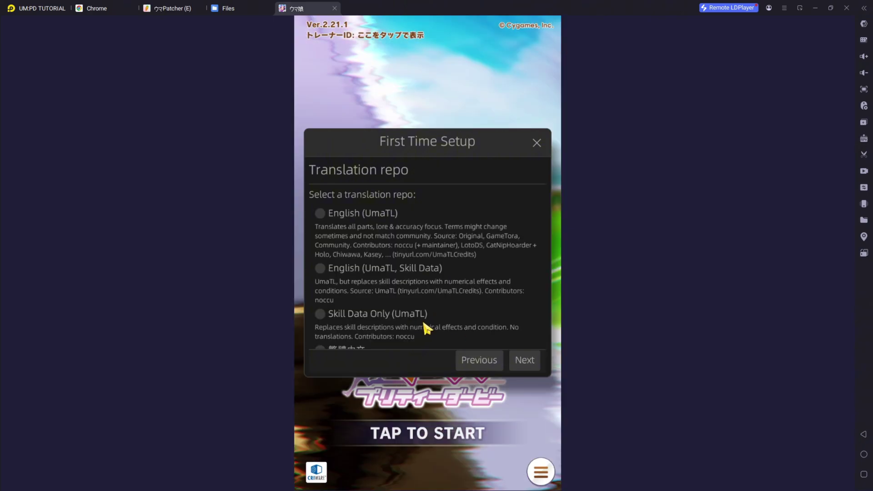
{"action": "scroll", "coordinate": [469, 282], "scroll_direction": "down", "scroll_amount": 6}
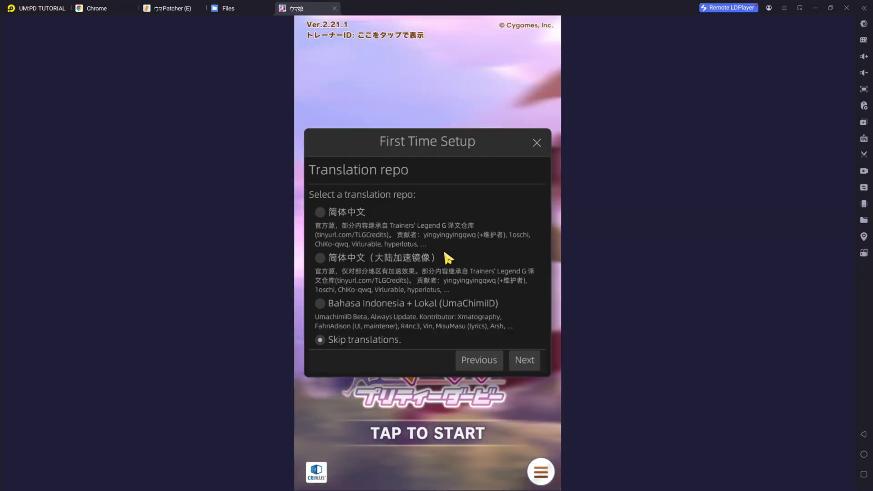
{"action": "scroll", "coordinate": [443, 263], "scroll_direction": "up", "scroll_amount": 5}
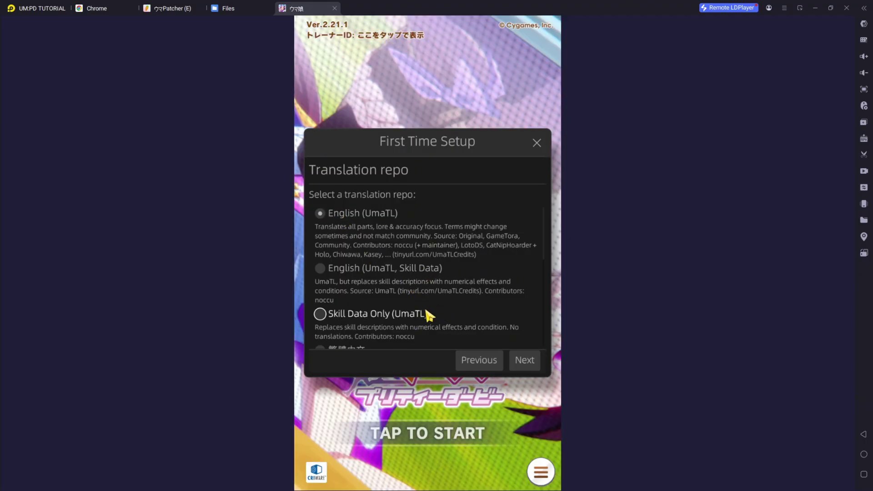
{"action": "scroll", "coordinate": [426, 310], "scroll_direction": "down", "scroll_amount": 5}
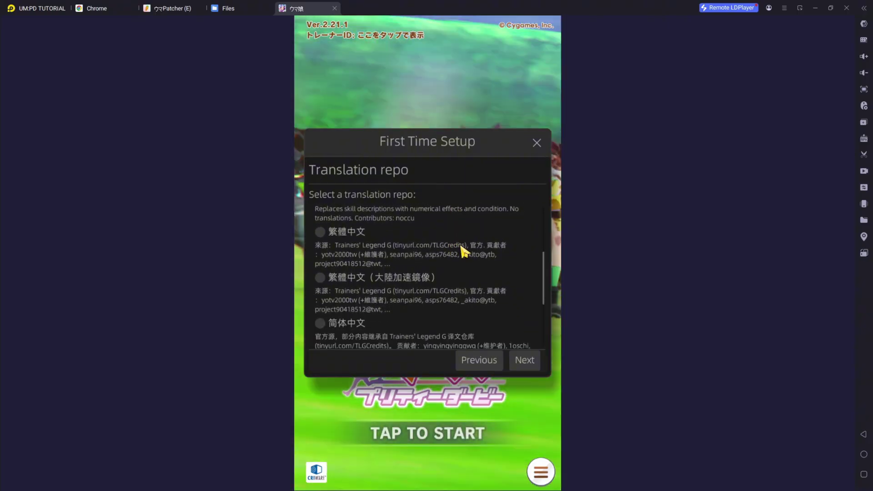
{"action": "scroll", "coordinate": [462, 249], "scroll_direction": "down", "scroll_amount": 1}
{"action": "scroll", "coordinate": [423, 302], "scroll_direction": "down", "scroll_amount": 1}
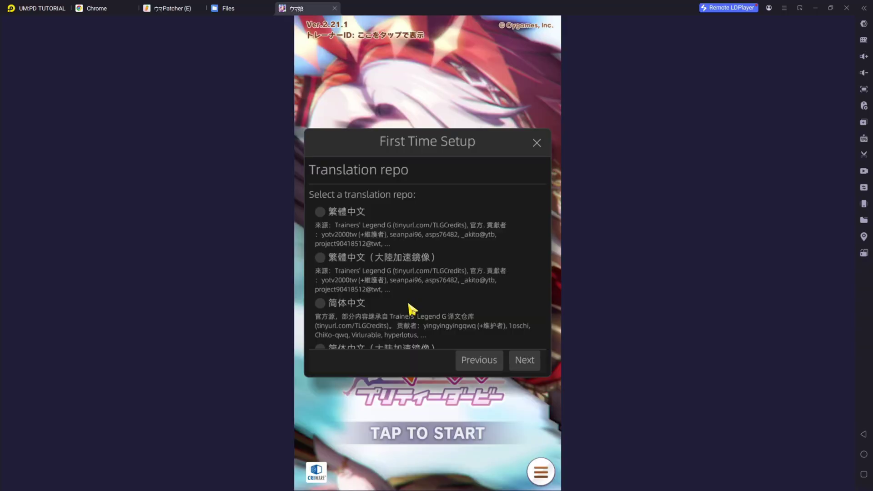
{"action": "scroll", "coordinate": [425, 322], "scroll_direction": "down", "scroll_amount": 5}
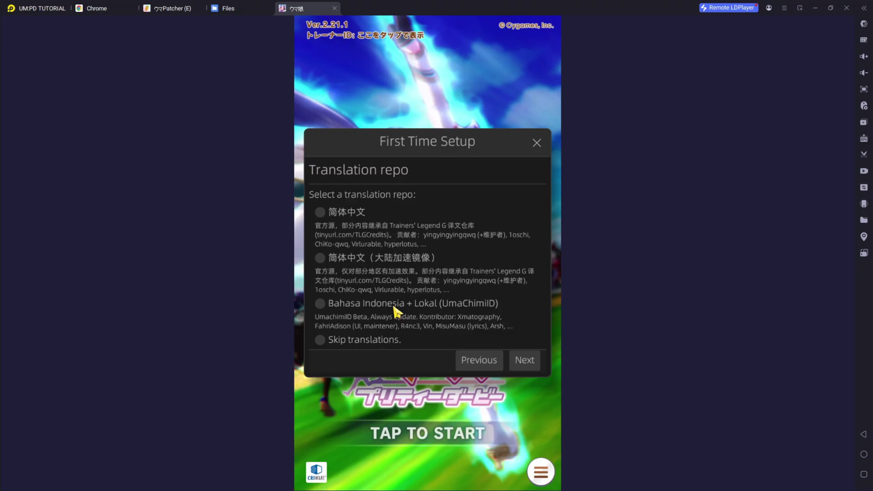
{"action": "scroll", "coordinate": [411, 282], "scroll_direction": "up", "scroll_amount": 3}
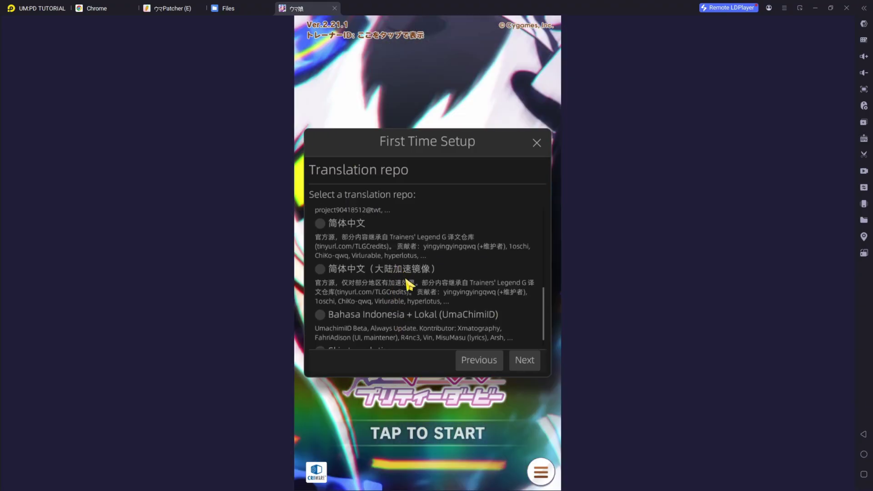
{"action": "scroll", "coordinate": [399, 282], "scroll_direction": "up", "scroll_amount": 3}
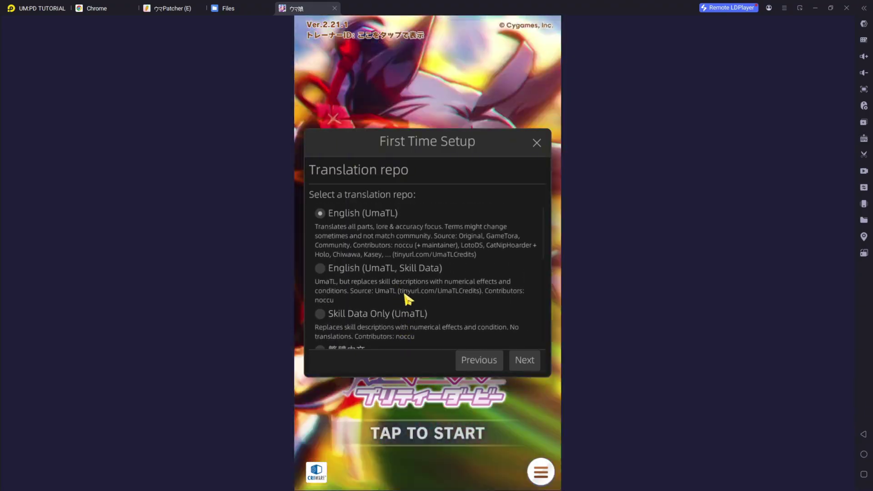
{"action": "scroll", "coordinate": [423, 282], "scroll_direction": "down", "scroll_amount": 3}
{"action": "scroll", "coordinate": [409, 264], "scroll_direction": "up", "scroll_amount": 3}
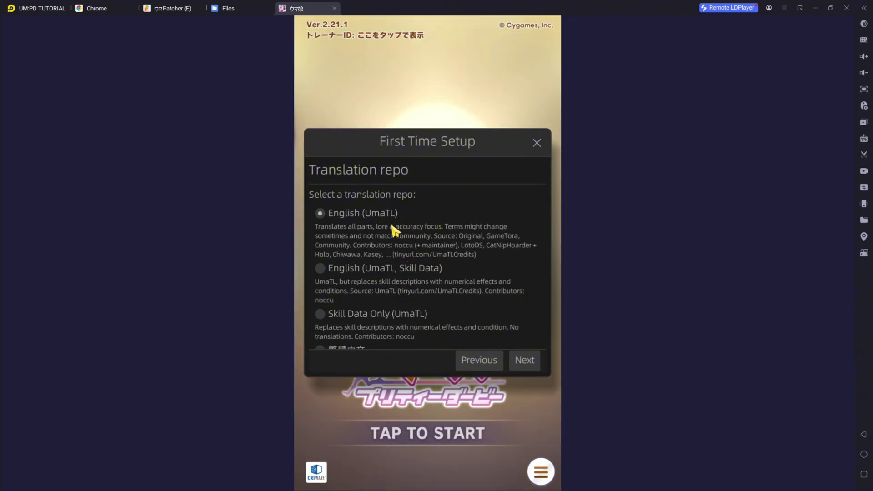
{"action": "left_click", "coordinate": [522, 360]}
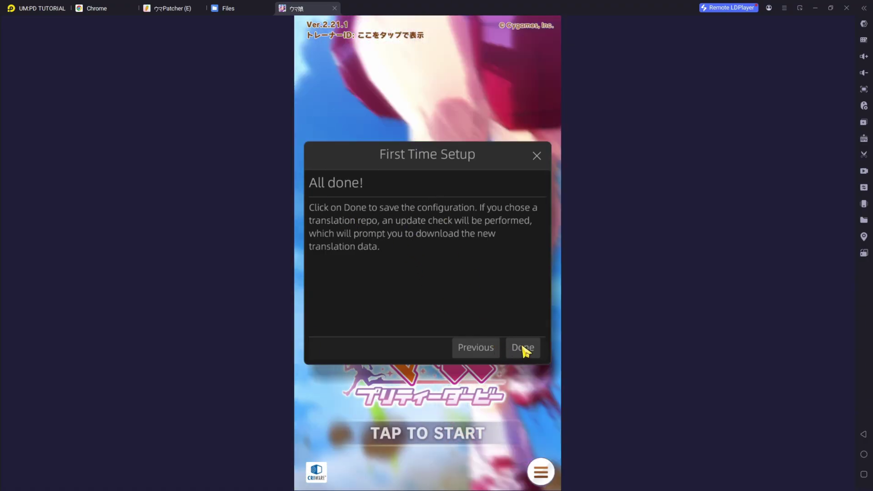
Step: Save the setup with Done and accept the 289 MiB New update available download
{"action": "left_click", "coordinate": [528, 351]}
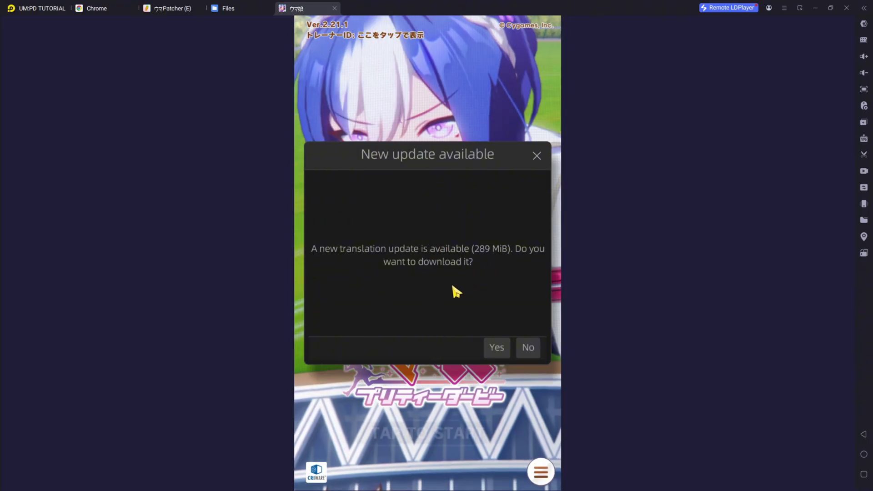
{"action": "left_click", "coordinate": [494, 347]}
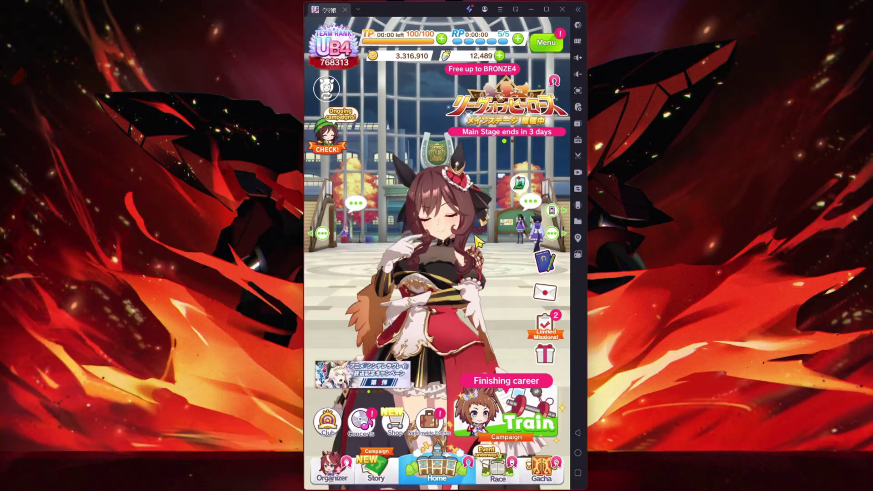
Step: Bring up Gentildonna's details from Organizer > Horsegirls
{"action": "left_click", "coordinate": [334, 474]}
{"action": "left_click", "coordinate": [382, 344]}
{"action": "left_click", "coordinate": [482, 335]}
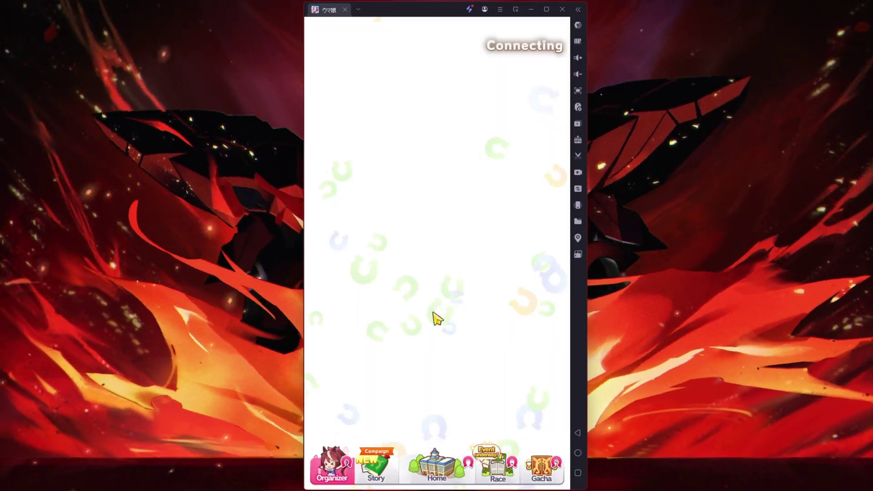
{"action": "scroll", "coordinate": [437, 327], "scroll_direction": "down", "scroll_amount": 5}
{"action": "scroll", "coordinate": [437, 326], "scroll_direction": "up", "scroll_amount": 5}
{"action": "scroll", "coordinate": [437, 327], "scroll_direction": "down", "scroll_amount": 3}
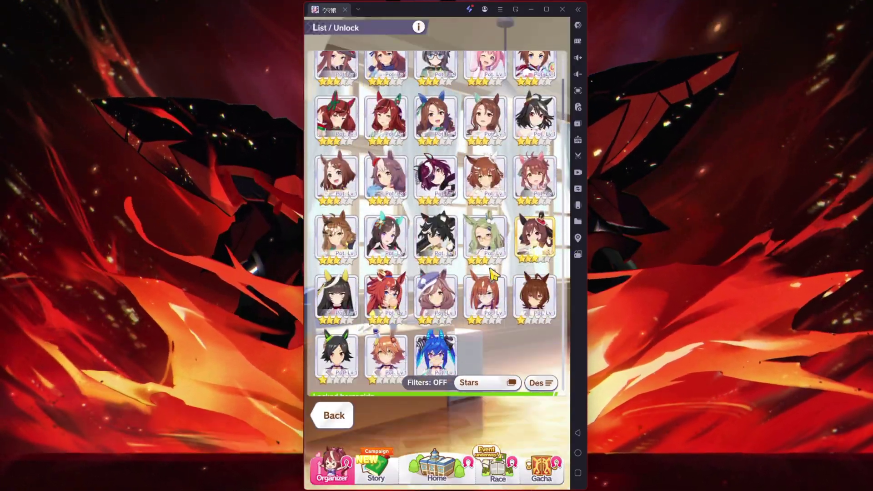
{"action": "left_click", "coordinate": [487, 258]}
{"action": "left_click", "coordinate": [487, 258]}
Step: Read Gentildonna's Rose Conquest (including inherited) and Non-stop Girl skill descriptions, then close her details
{"action": "left_click", "coordinate": [409, 259]}
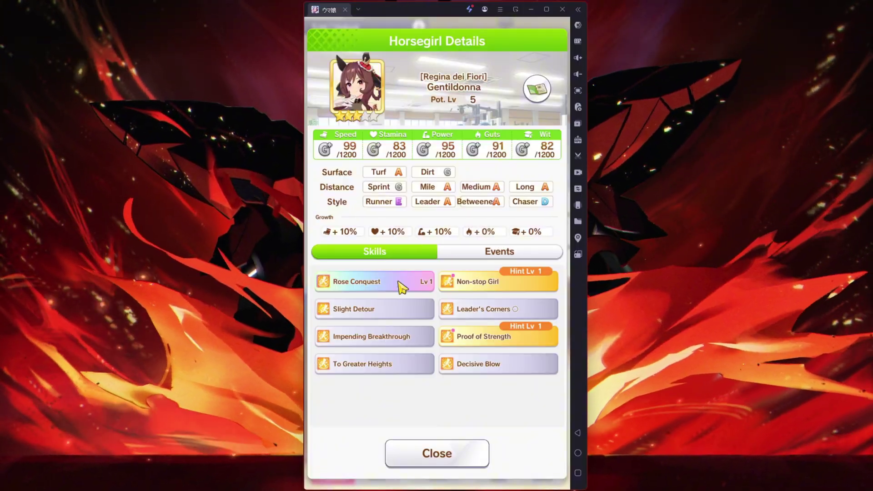
{"action": "left_click", "coordinate": [425, 285]}
{"action": "left_click", "coordinate": [530, 290]}
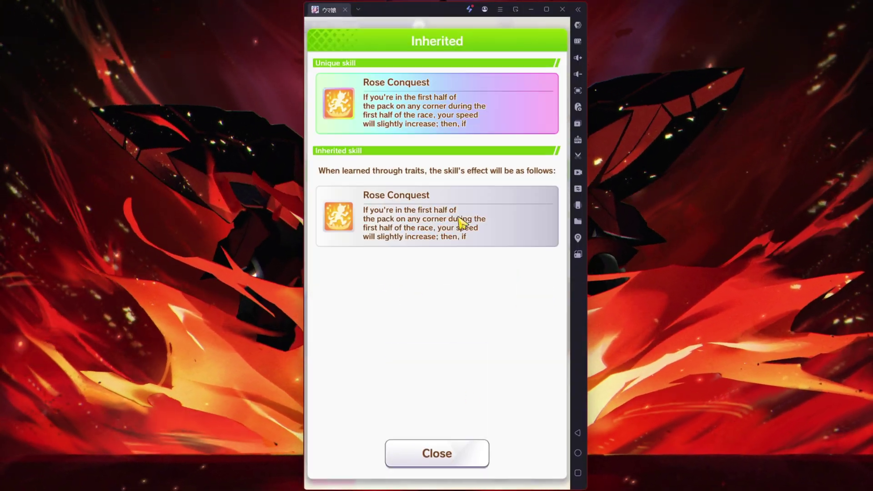
{"action": "left_click", "coordinate": [423, 454]}
{"action": "left_click", "coordinate": [468, 282]}
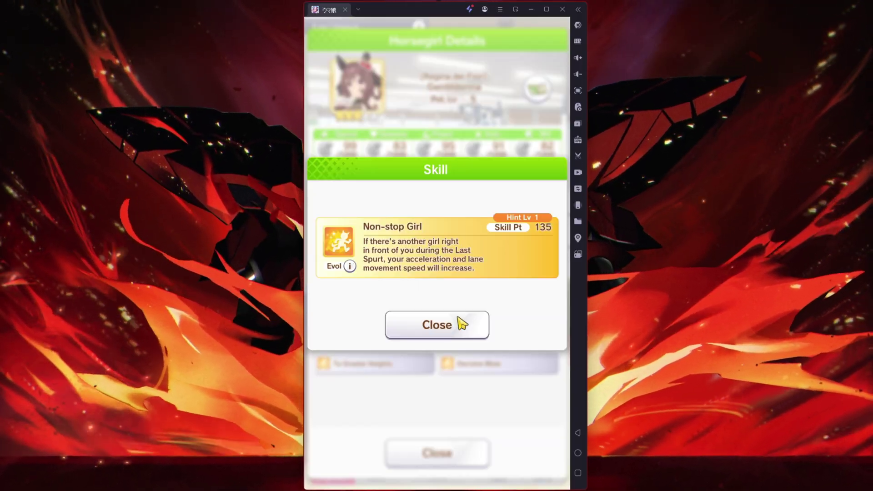
{"action": "left_click", "coordinate": [461, 324]}
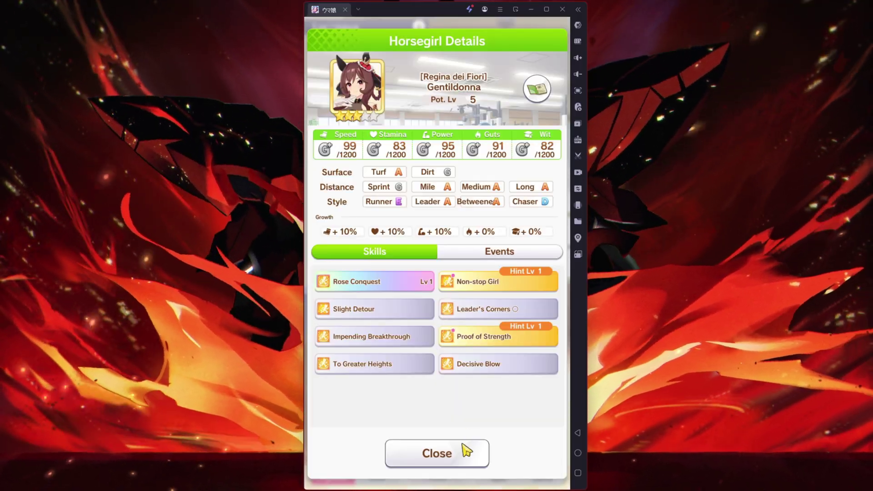
{"action": "left_click", "coordinate": [465, 452]}
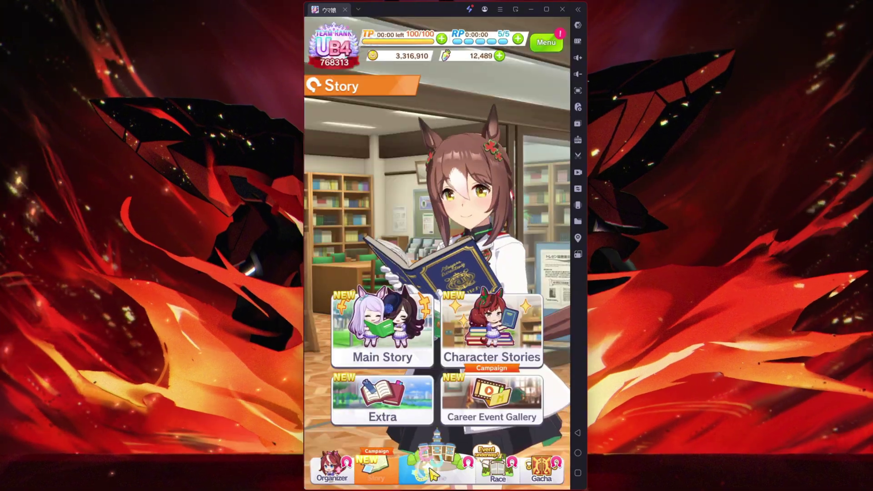
Step: Go to Race, dismiss the exchange notice, and choose Pickup Selection support cards for the gacha banners
{"action": "left_click", "coordinate": [498, 468]}
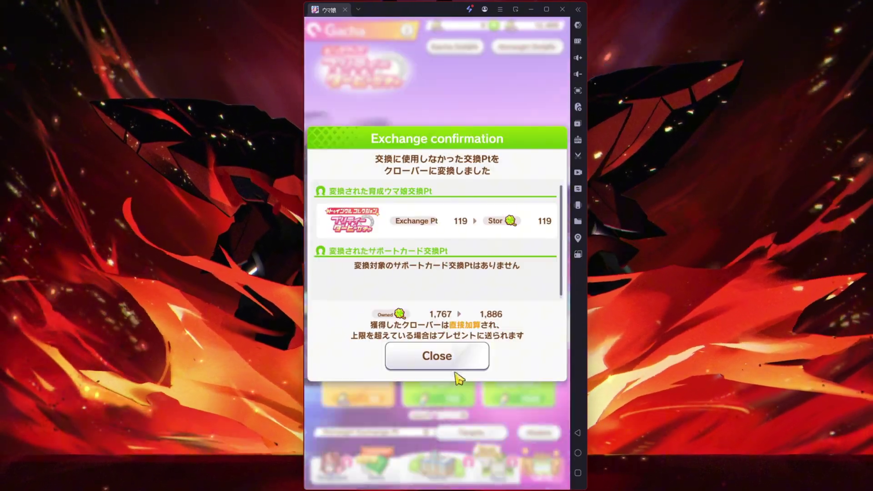
{"action": "left_click", "coordinate": [456, 374]}
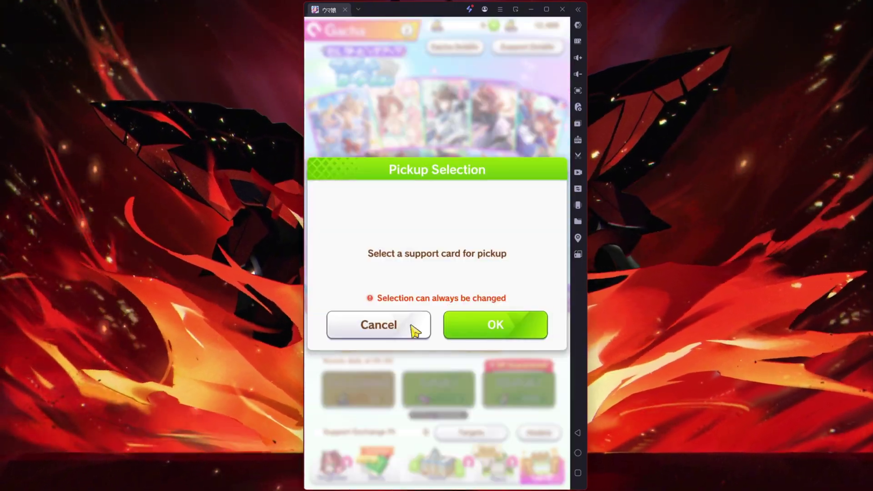
{"action": "left_click", "coordinate": [482, 323]}
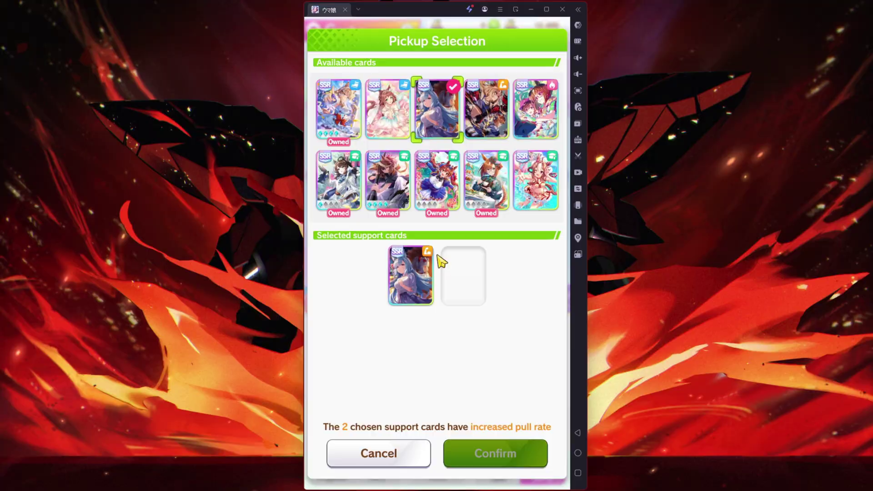
{"action": "left_click", "coordinate": [490, 129]}
{"action": "left_click", "coordinate": [496, 453]}
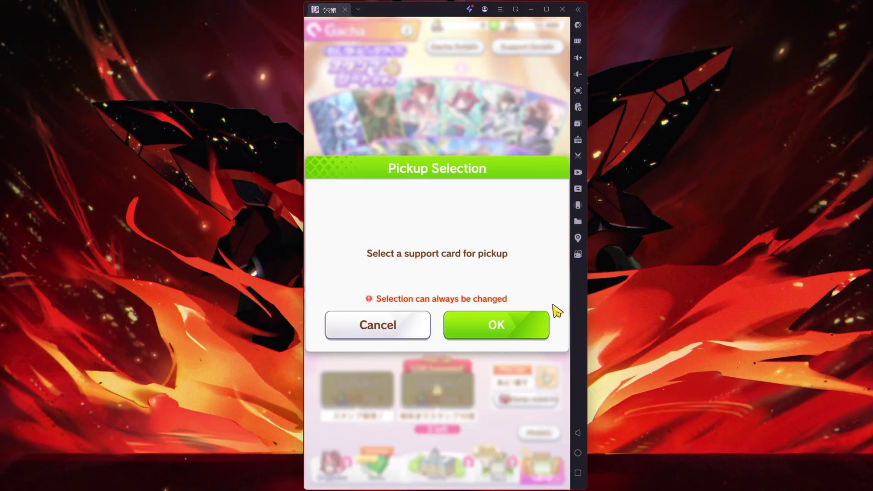
{"action": "left_click", "coordinate": [515, 327]}
{"action": "left_click", "coordinate": [535, 181]}
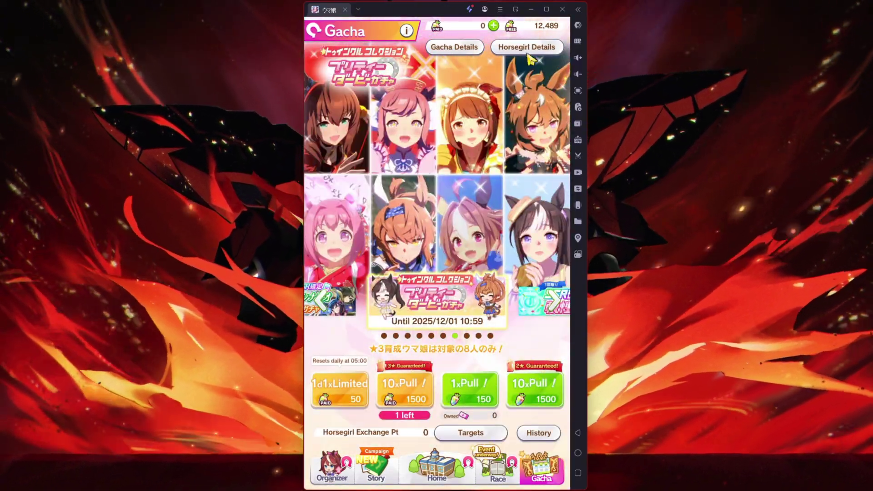
Step: Review the banner's Horsegirl Details, then return to the home screen
{"action": "left_click", "coordinate": [454, 47]}
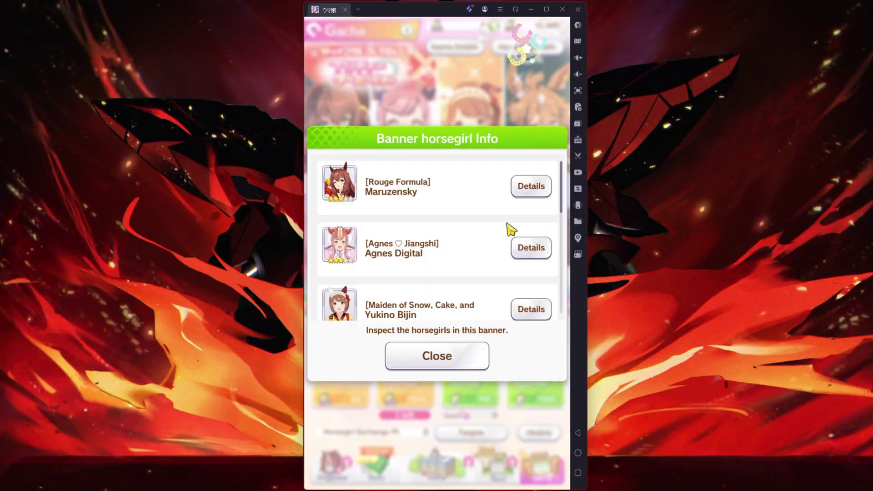
{"action": "scroll", "coordinate": [464, 232], "scroll_direction": "down", "scroll_amount": 5}
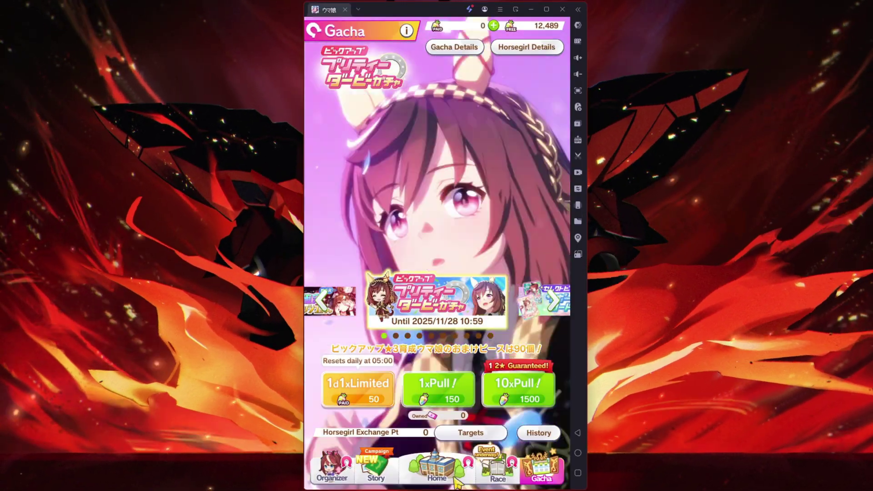
{"action": "left_click", "coordinate": [454, 480]}
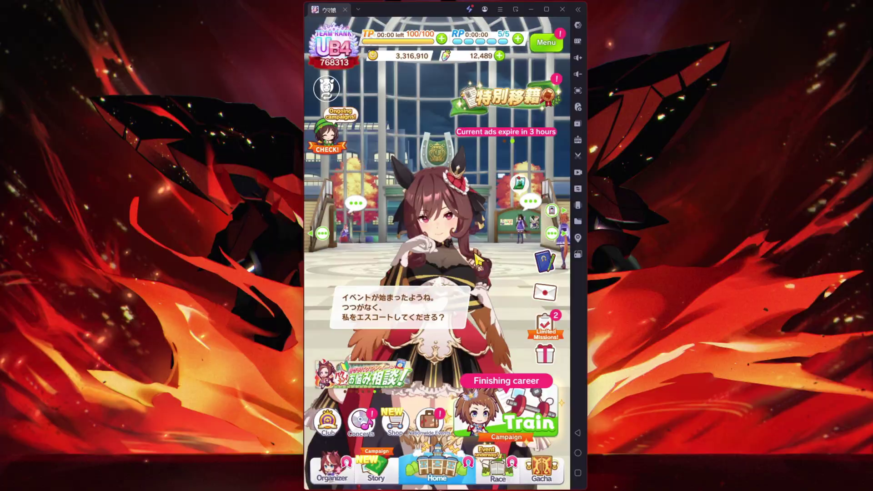
Step: Start Train, delete the unfinished career, and dismiss the Trainer Guide popup
{"action": "left_click", "coordinate": [506, 423]}
{"action": "left_click", "coordinate": [530, 162]}
{"action": "left_click", "coordinate": [496, 321]}
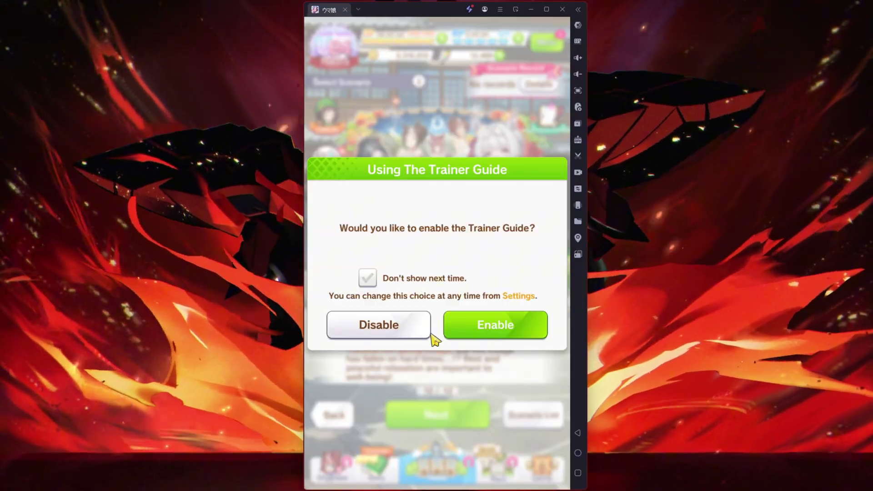
{"action": "left_click", "coordinate": [473, 330]}
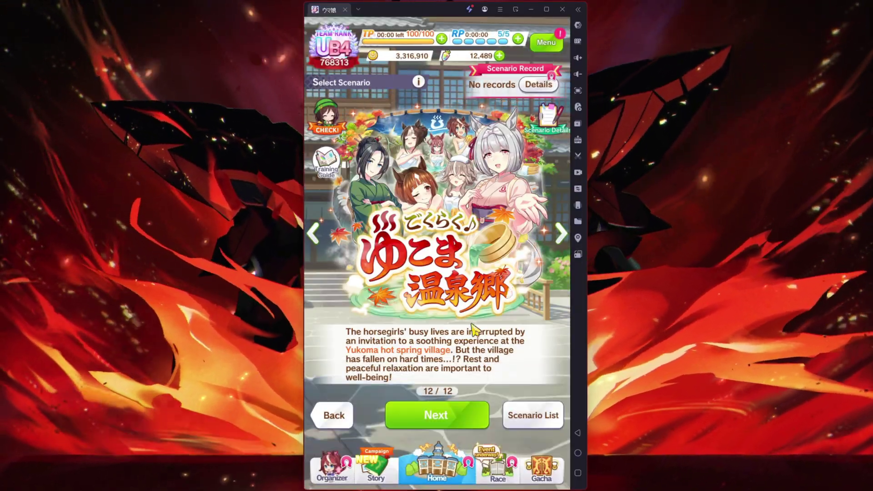